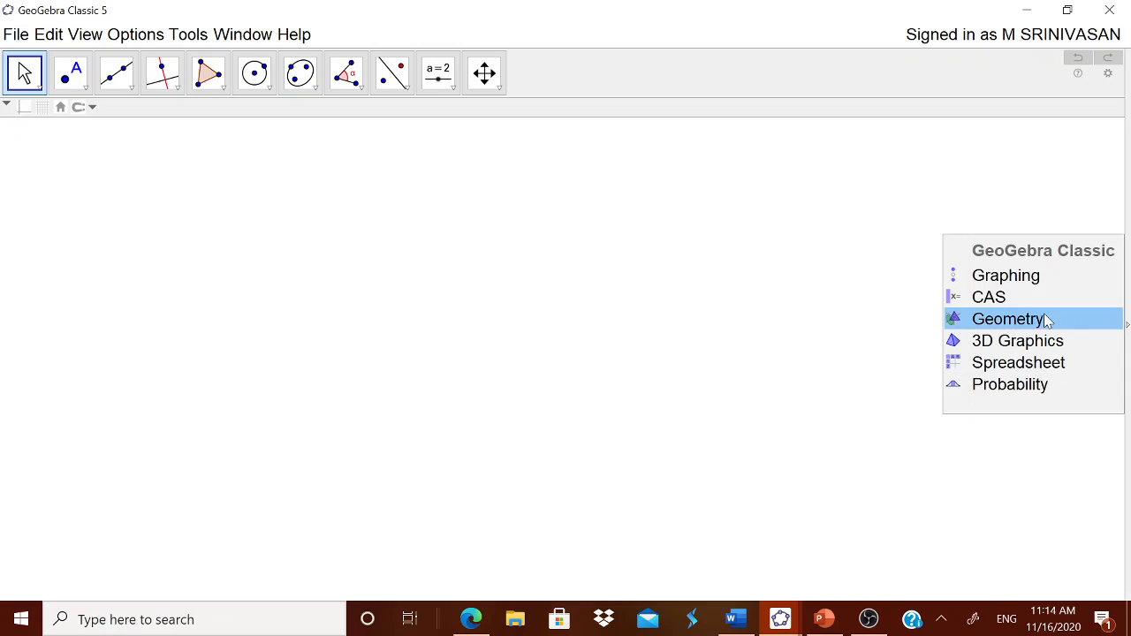
# - Switch the workspace to the Geometry perspective
pyautogui.click(1047, 320)
pyautogui.click(131, 35)
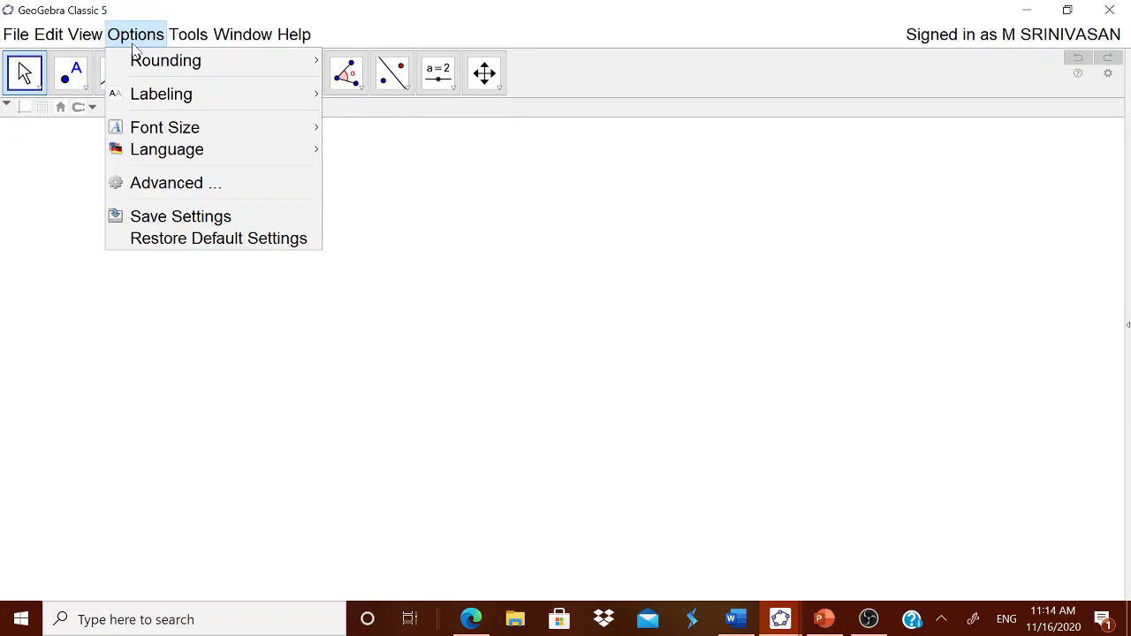
pyautogui.moveTo(148, 71)
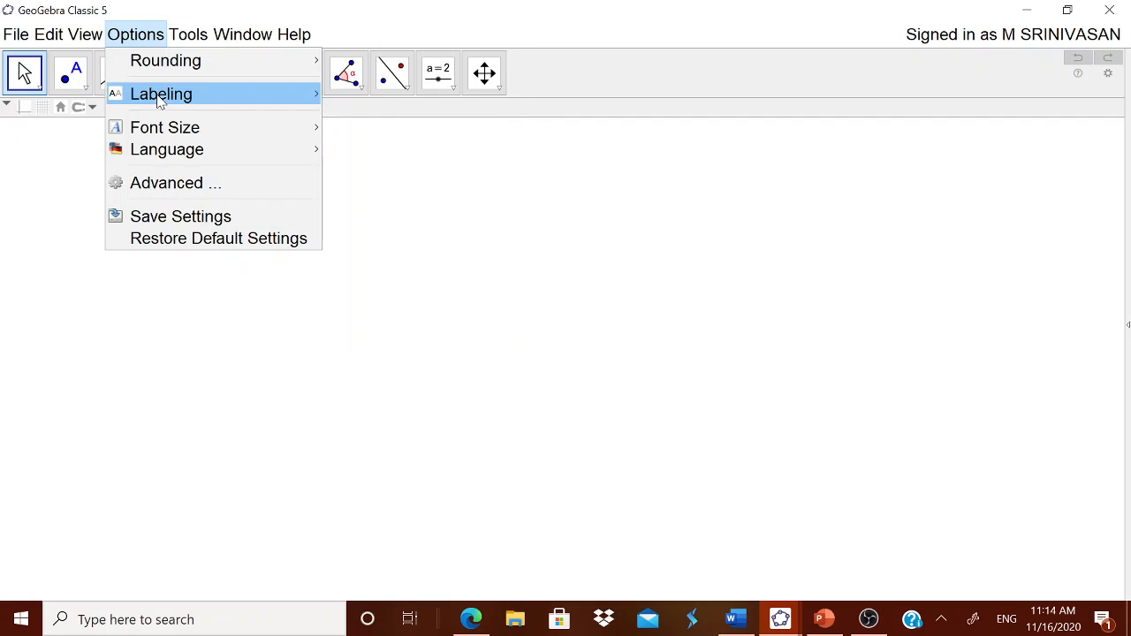
pyautogui.moveTo(162, 103)
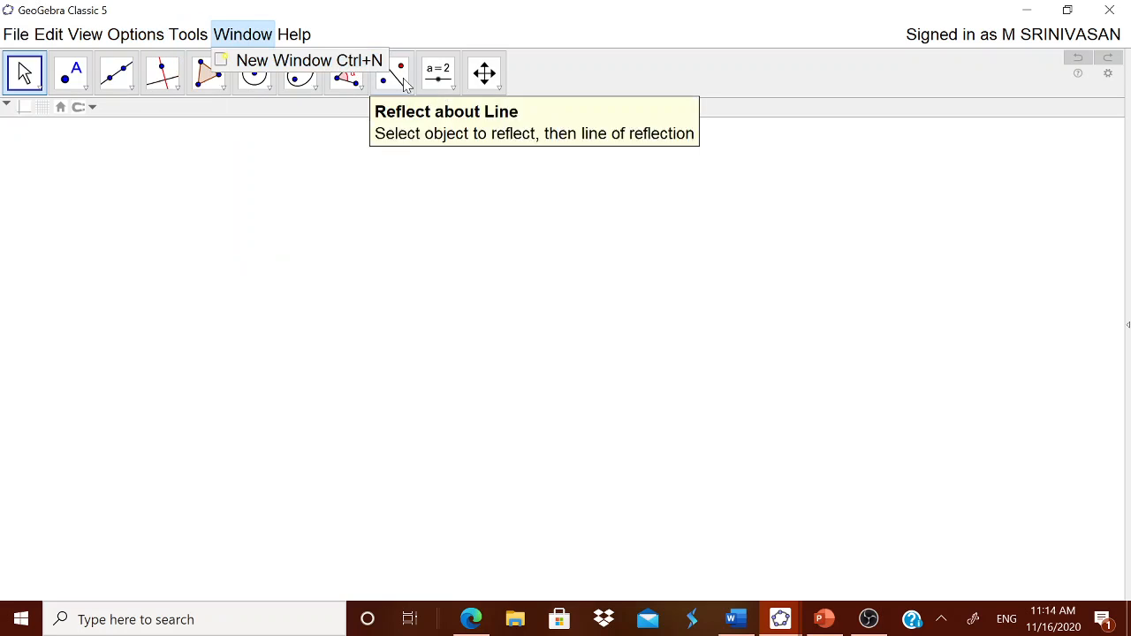
# - Add the text "PROPERTIES OF EXTERIOR ANGLES OF A TRIANGLE" as a heading in the upper right of the drawing area
pyautogui.click(450, 89)
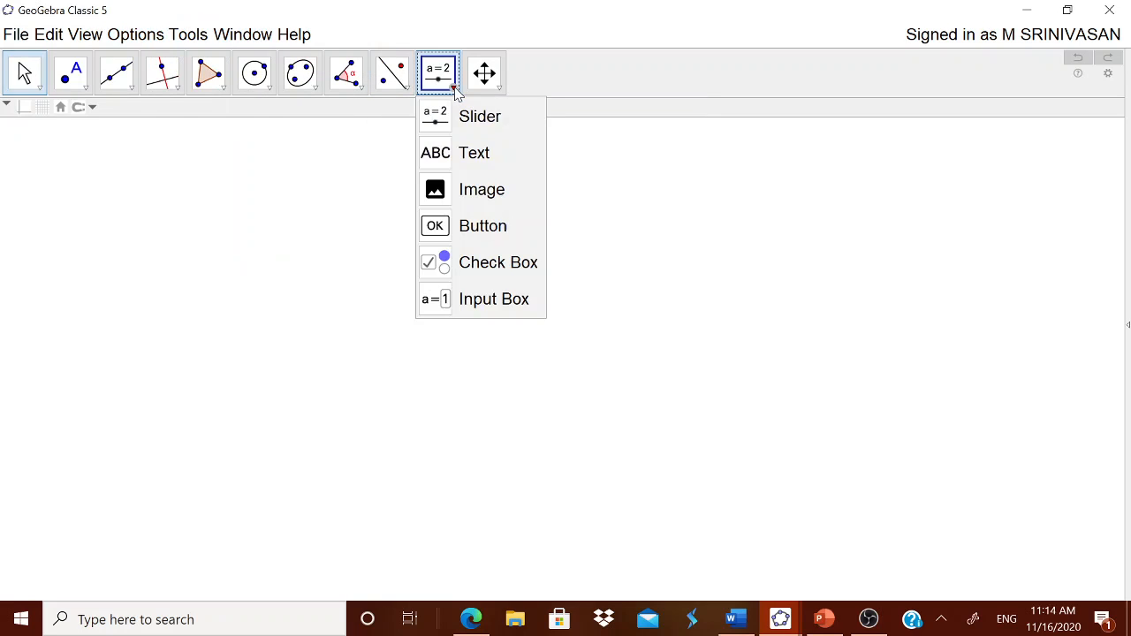
pyautogui.click(468, 155)
pyautogui.click(673, 217)
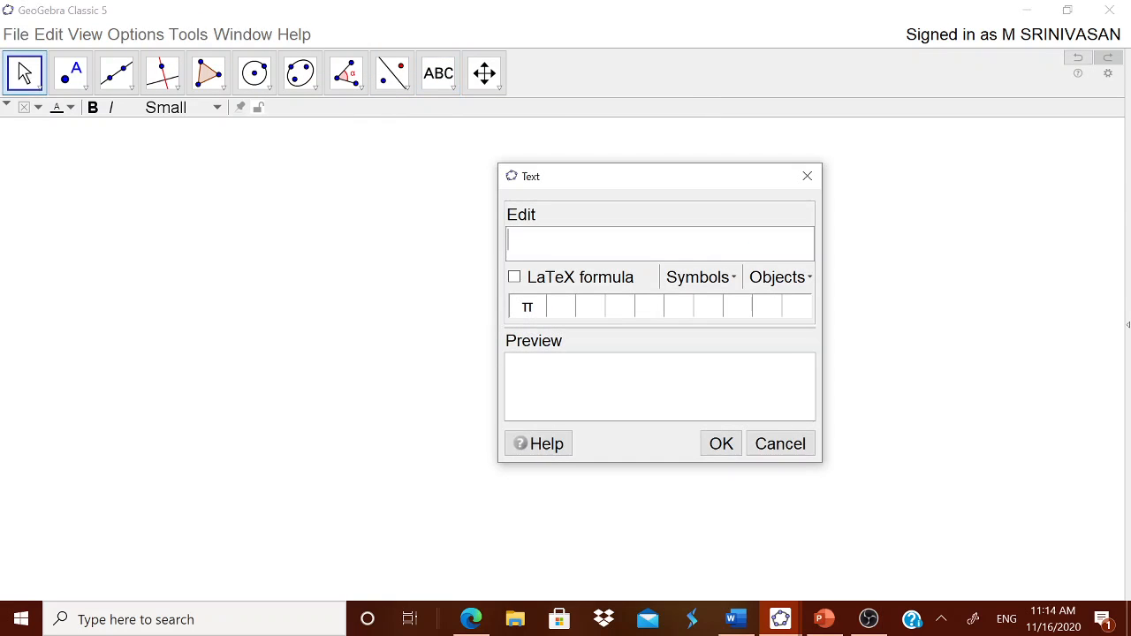
pyautogui.write('PREO')
pyautogui.press('BackSpace')
pyautogui.press('BackSpace')
pyautogui.write('OP')
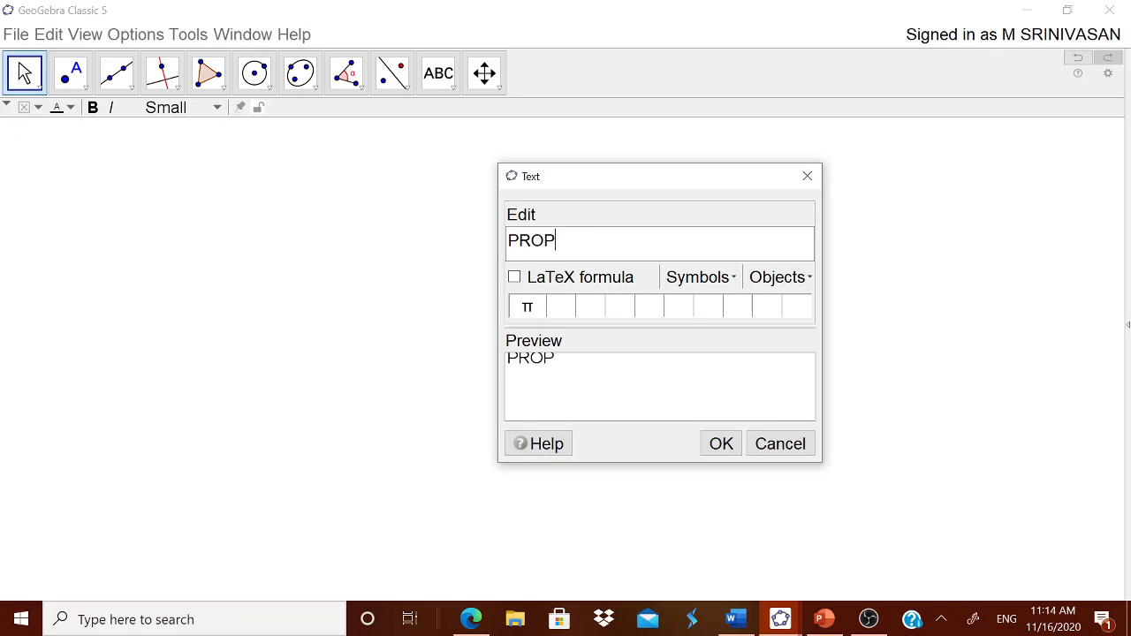
pyautogui.write('ERTIES OF EXETR')
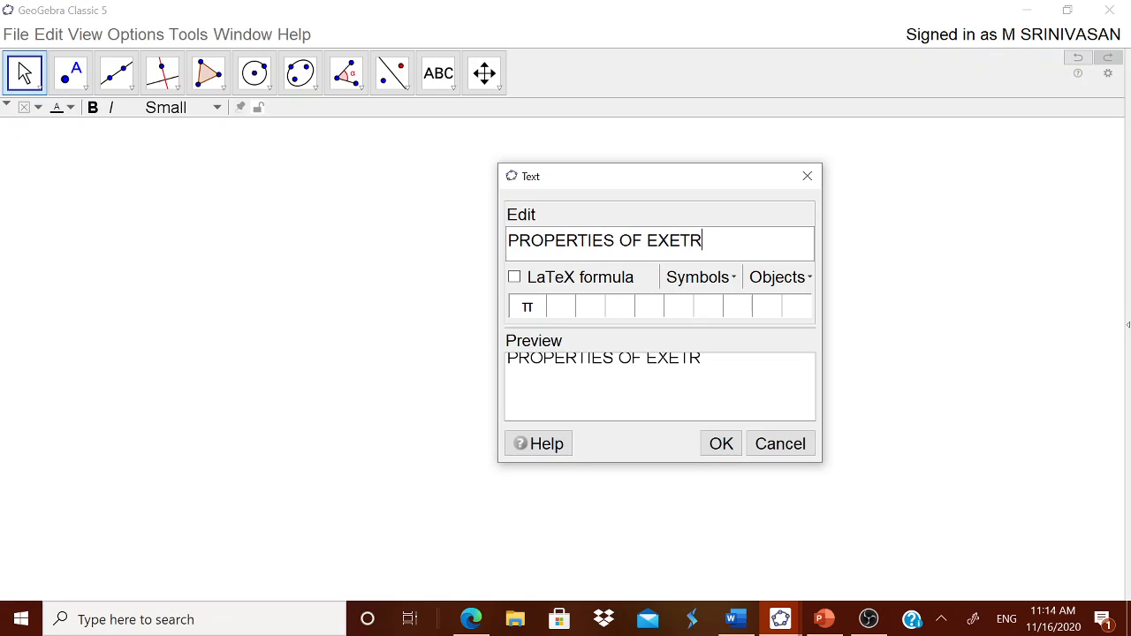
pyautogui.press('BackSpace')
pyautogui.write('RIOR ANGELS')
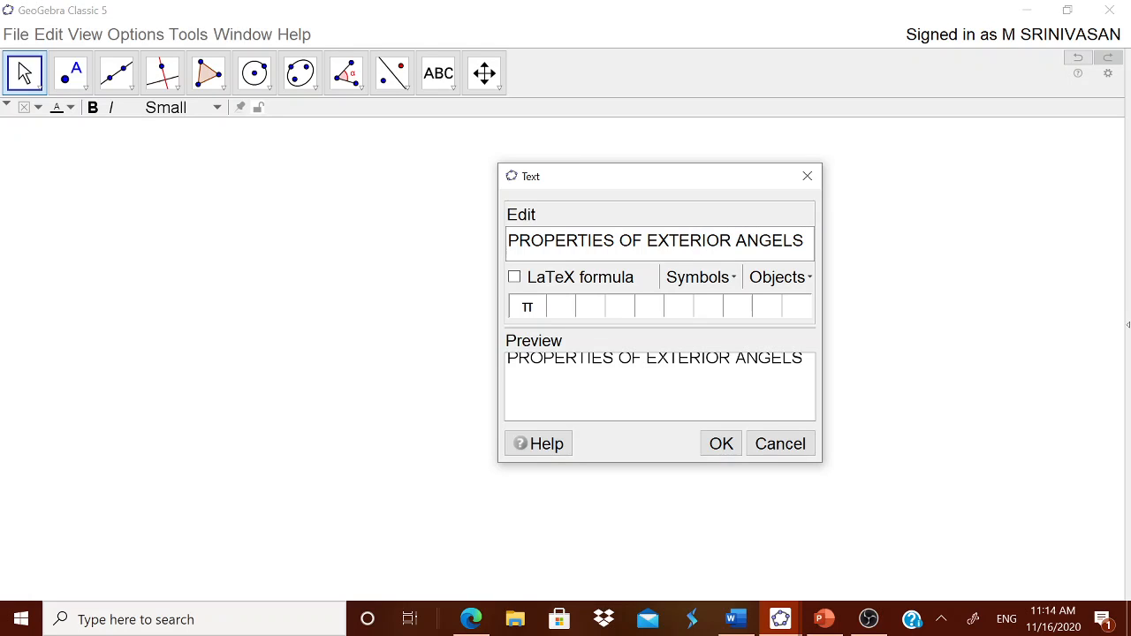
pyautogui.press('BackSpace')
pyautogui.press('BackSpace')
pyautogui.press('BackSpace')
pyautogui.press('BackSpace')
pyautogui.write('LES OF A G')
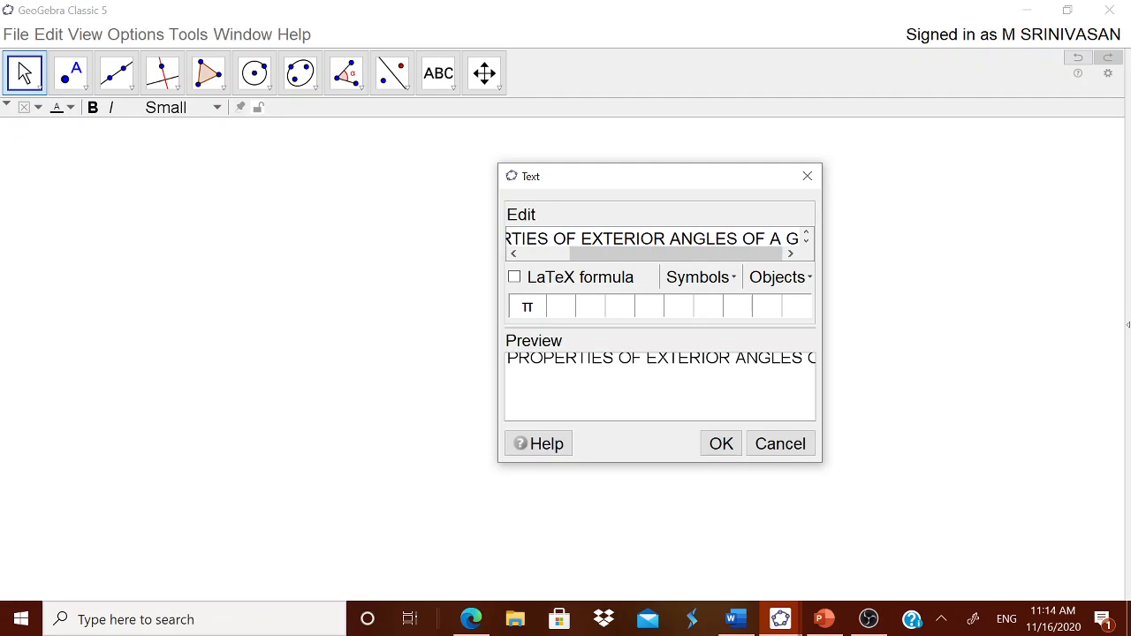
pyautogui.press('BackSpace')
pyautogui.write('TRIANGLE')
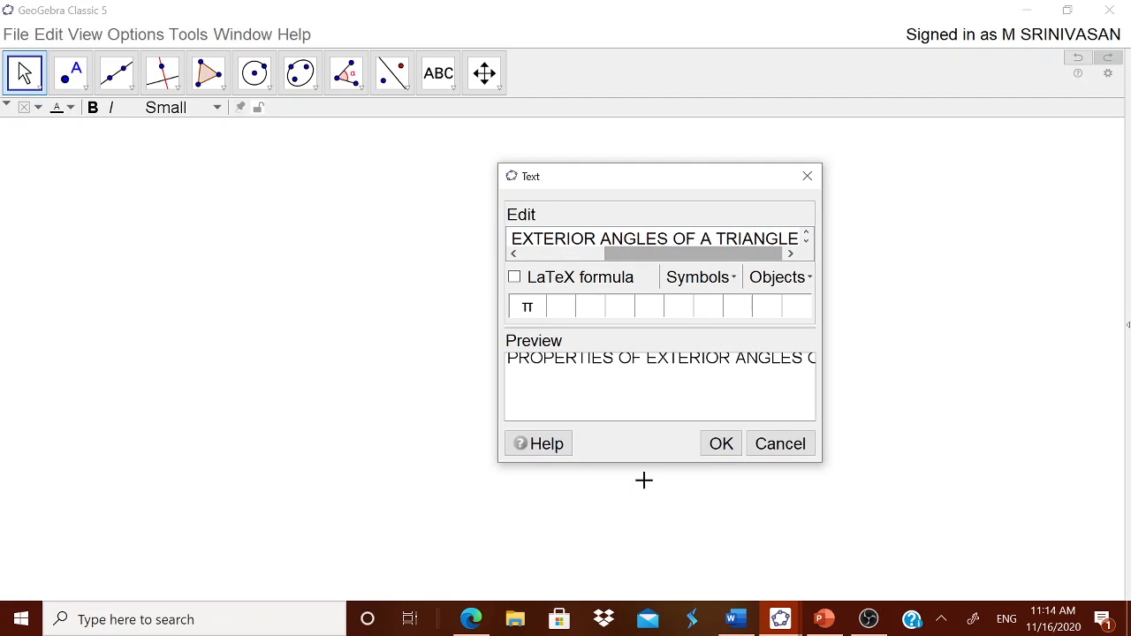
pyautogui.click(712, 448)
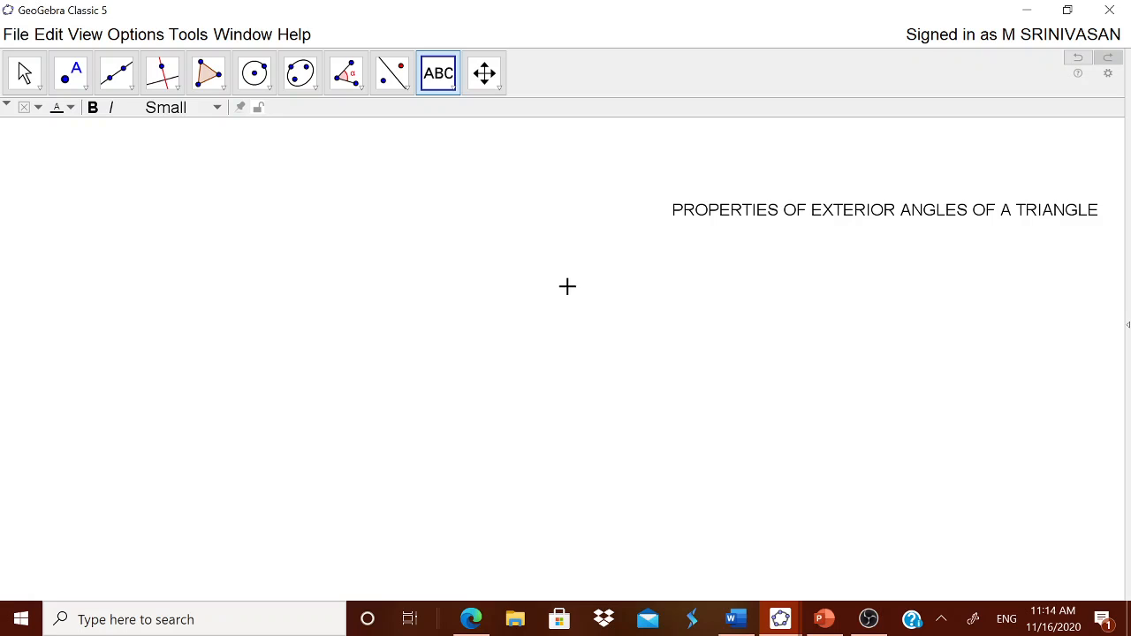
# - Write a second text below the heading reading "THE SUM OF EXTERIOR ANGLES OF A TRIANGLE IS 360"
pyautogui.click(477, 296)
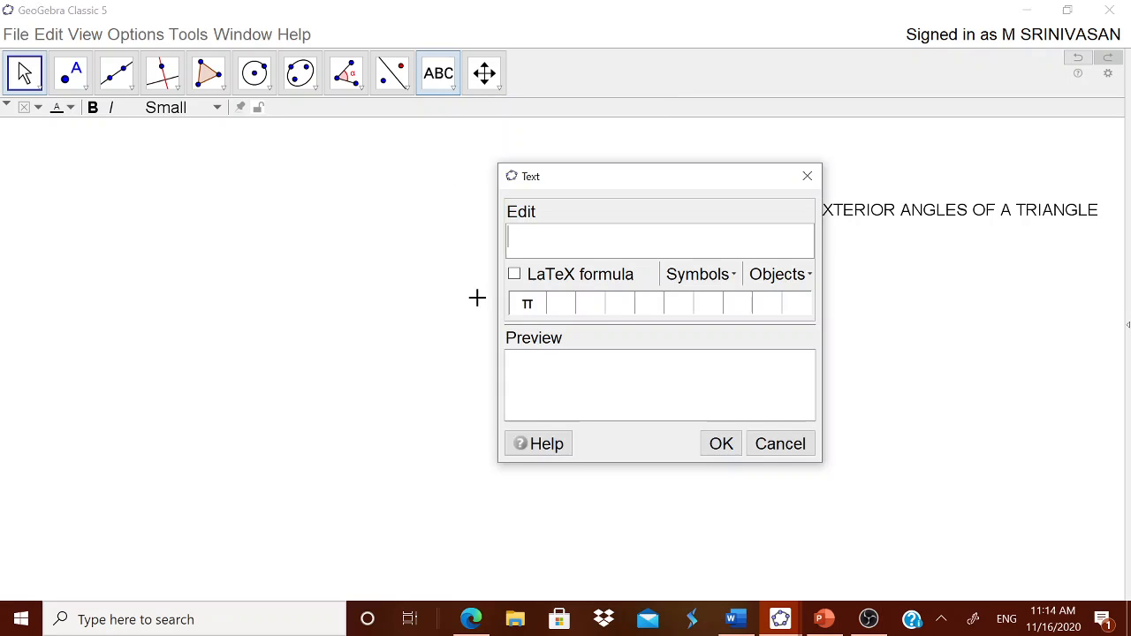
pyautogui.write('THES U')
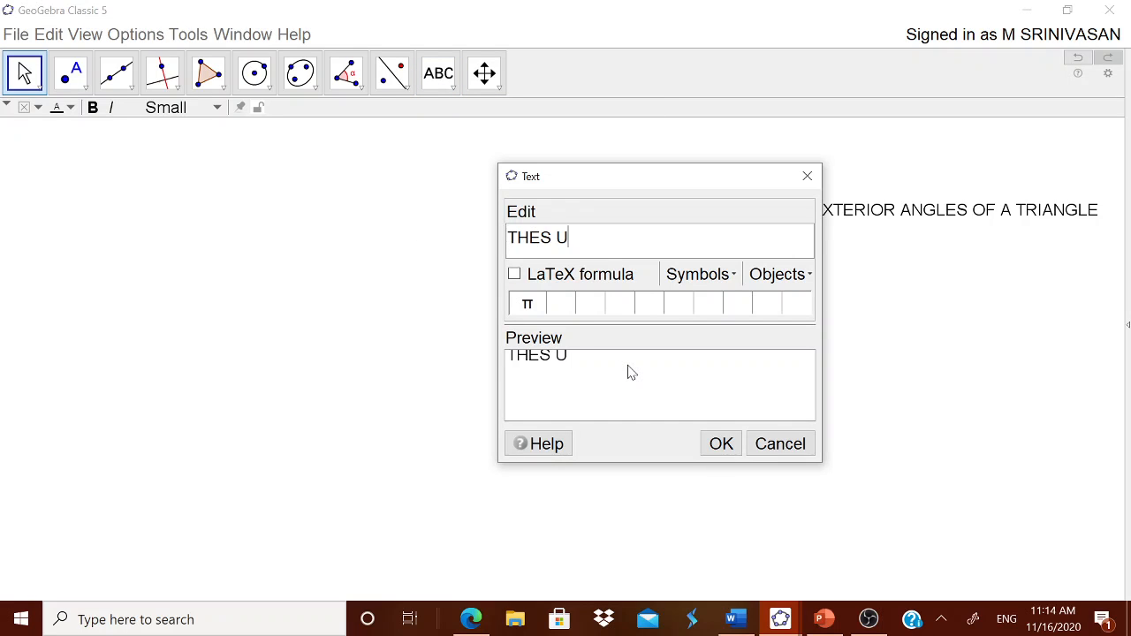
pyautogui.press('BackSpace')
pyautogui.press('BackSpace')
pyautogui.press('BackSpace')
pyautogui.write('SUM O')
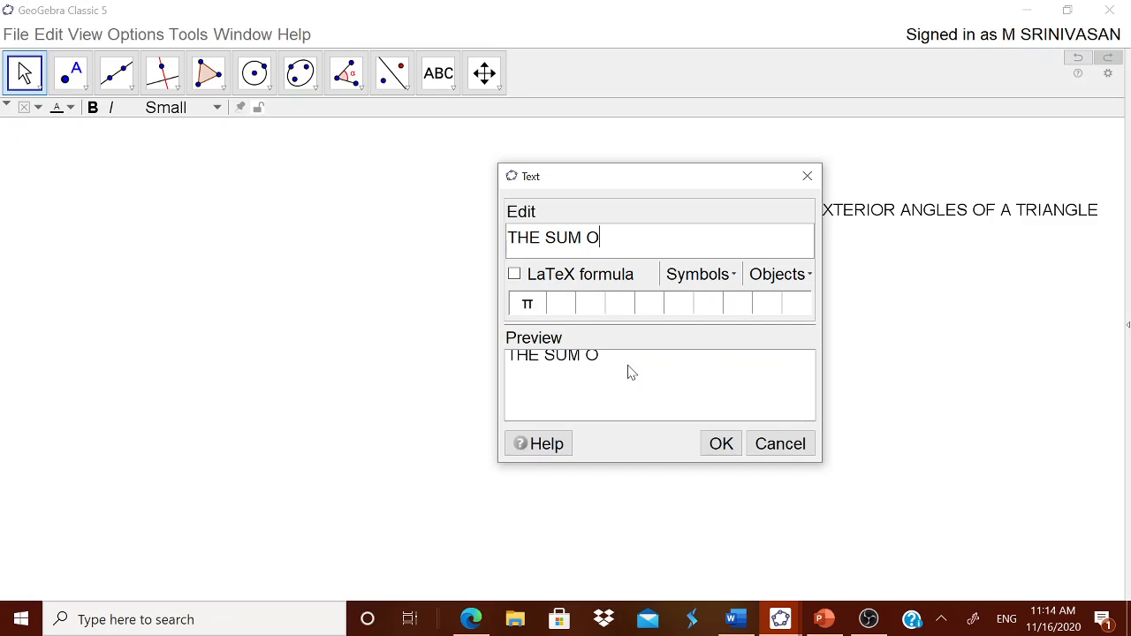
pyautogui.write('F EXTERIOR ')
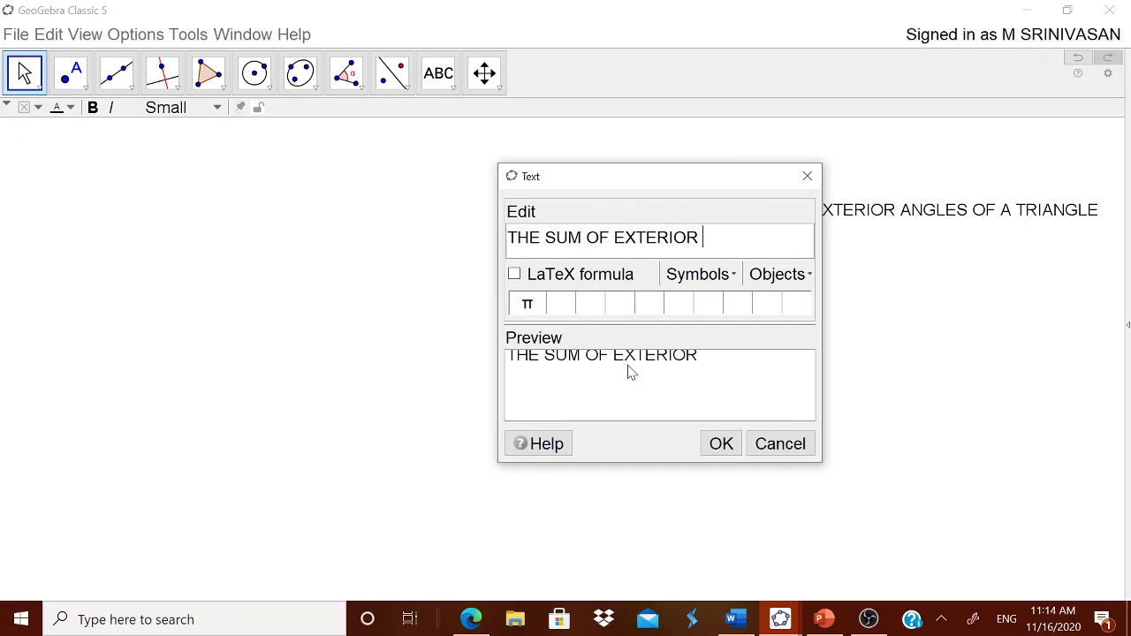
pyautogui.write('ANGLES')
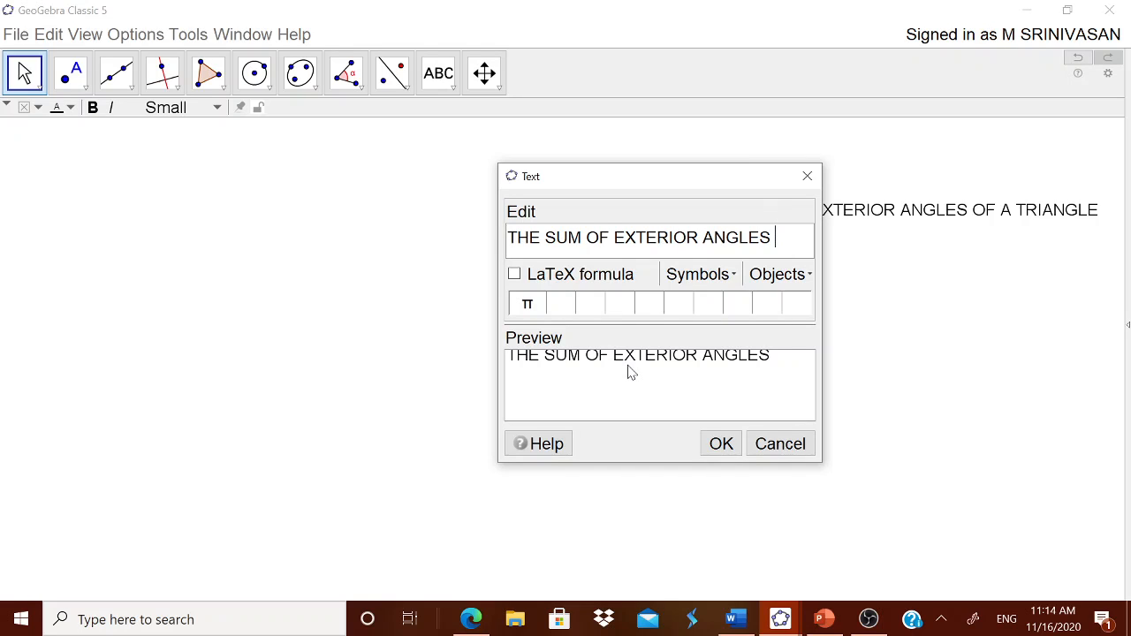
pyautogui.write(' IS')
pyautogui.press('BackSpace')
pyautogui.press('BackSpace')
pyautogui.write('OF A T')
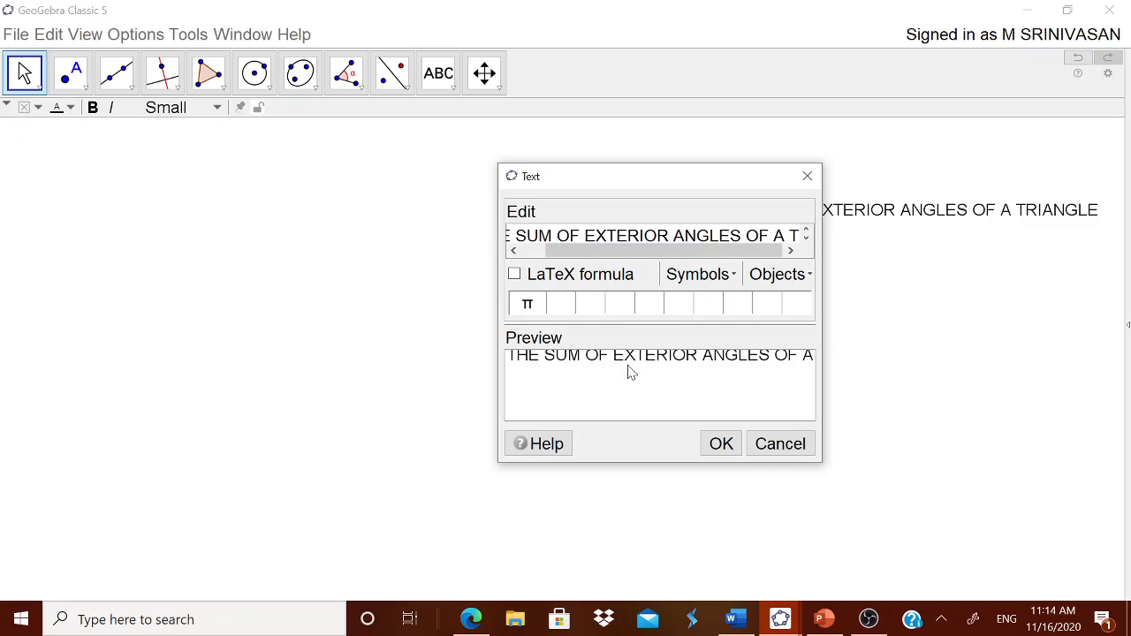
pyautogui.write('RIANGLE IS')
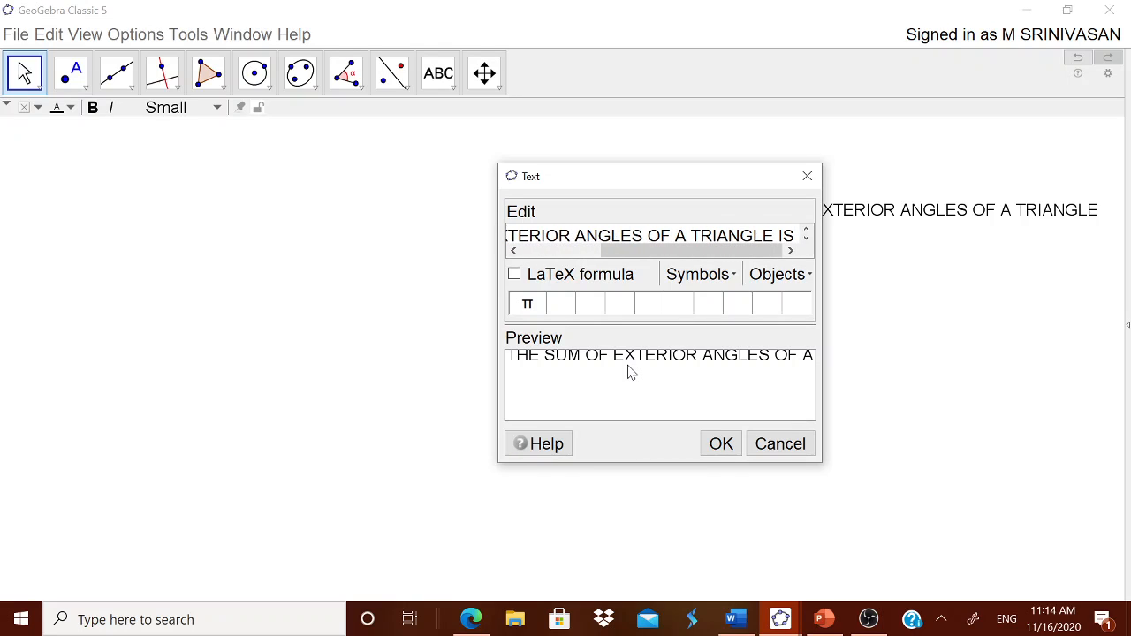
pyautogui.write(' 360')
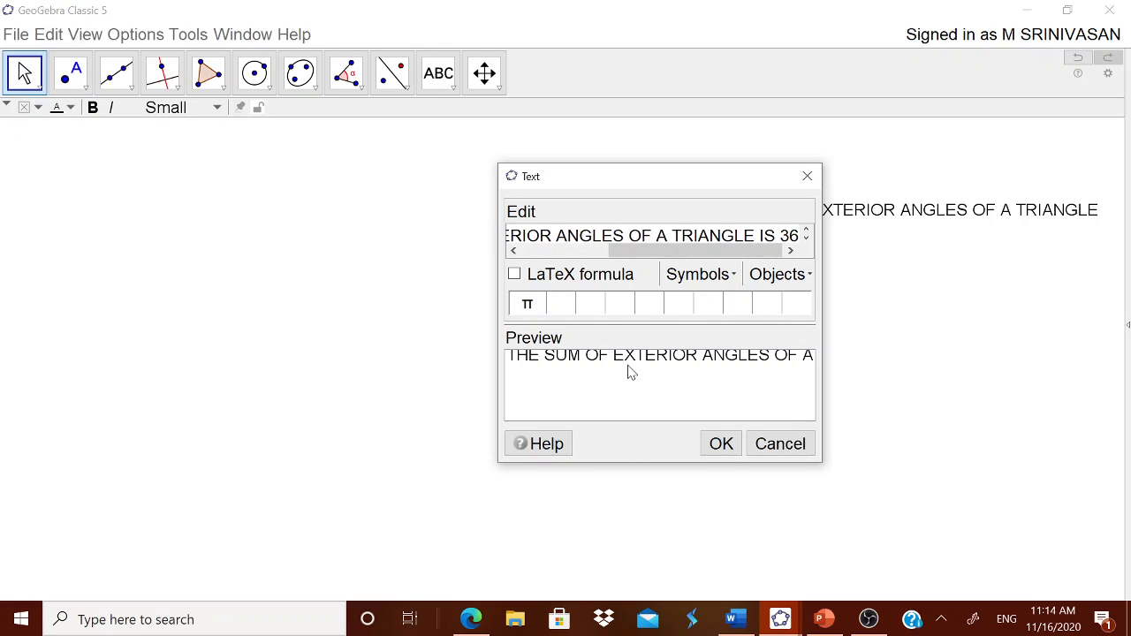
# - Append the degree symbol ° after 360 and insert the finished text into the drawing
pyautogui.click(679, 275)
pyautogui.moveTo(757, 307)
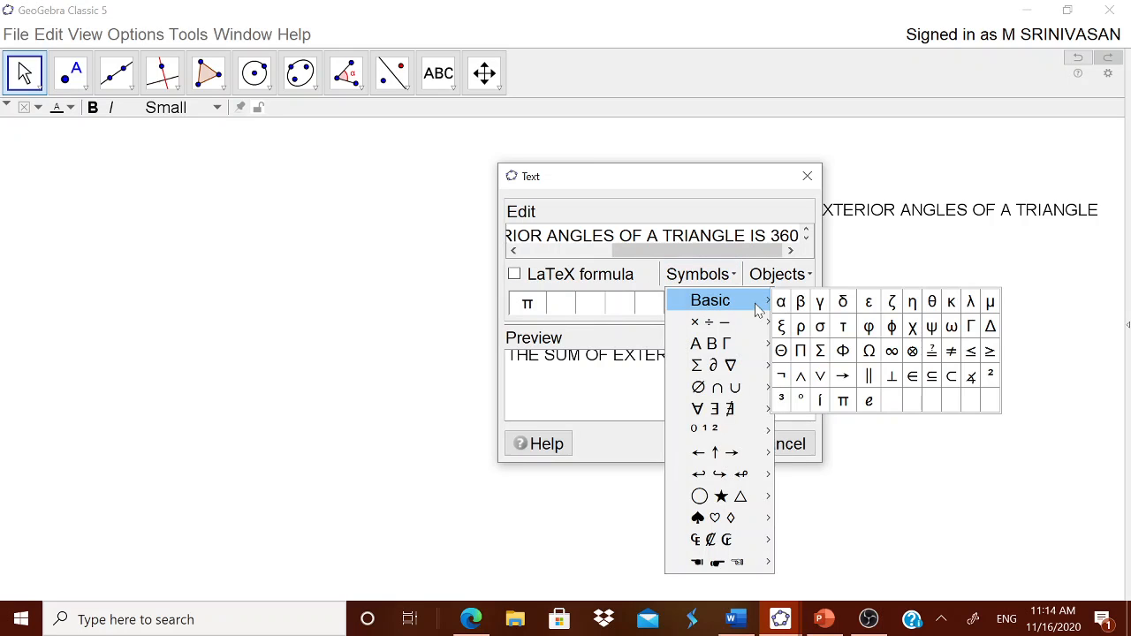
pyautogui.click(801, 400)
pyautogui.click(721, 441)
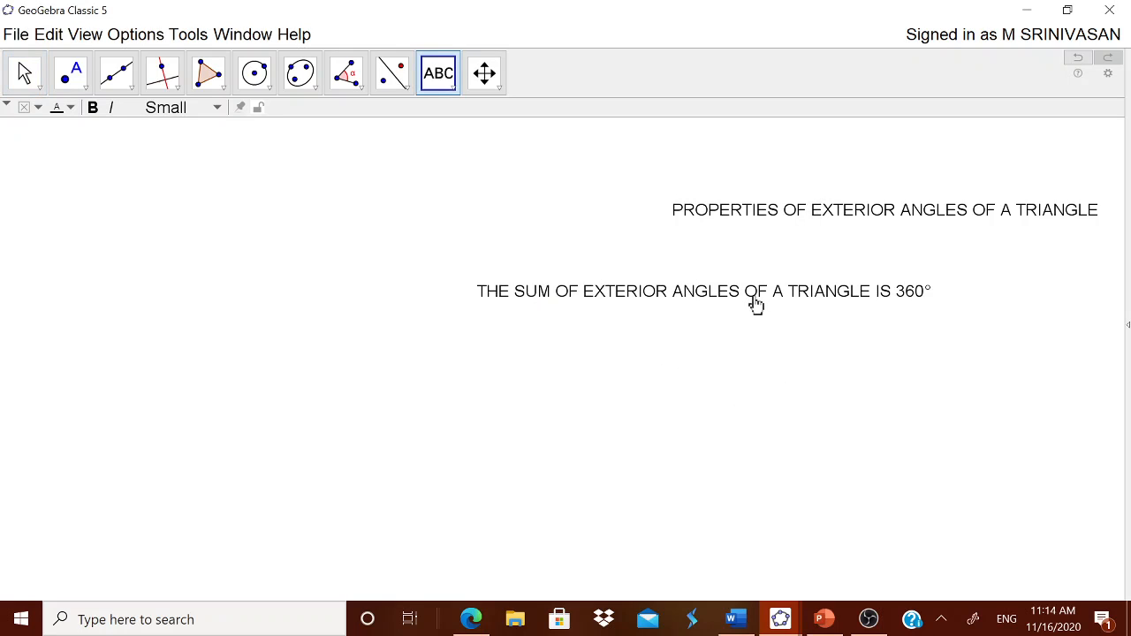
# - Move the heading higher and place the 360° statement directly beneath it, roughly aligned with its start
pyautogui.moveTo(752, 298); pyautogui.dragTo(945, 265)
pyautogui.moveTo(935, 219); pyautogui.dragTo(934, 179)
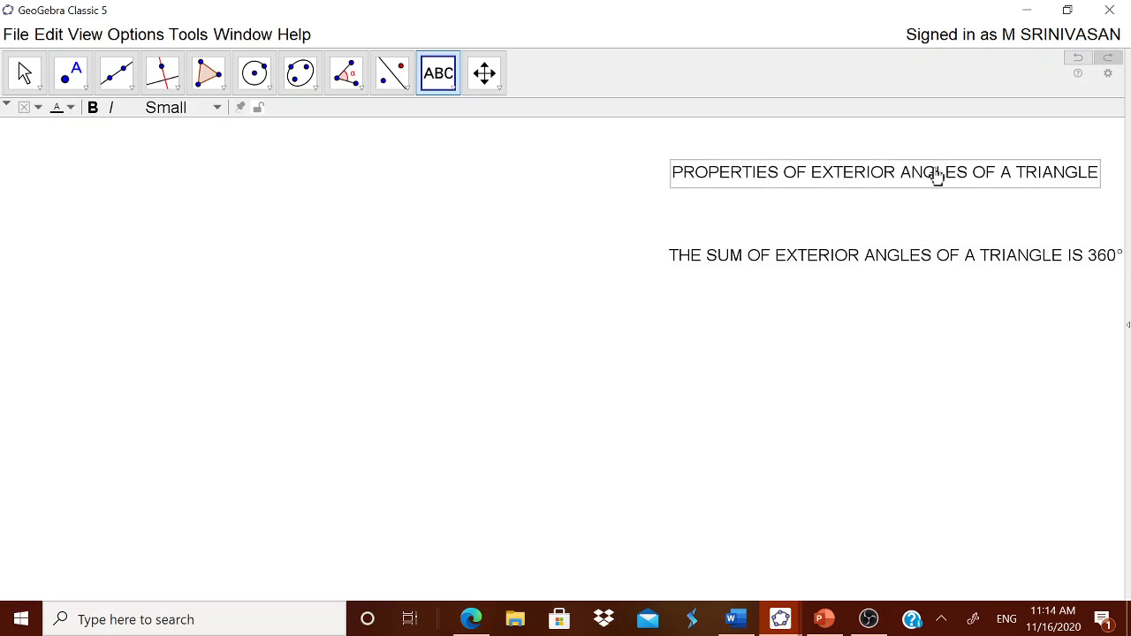
pyautogui.moveTo(929, 256); pyautogui.dragTo(940, 232)
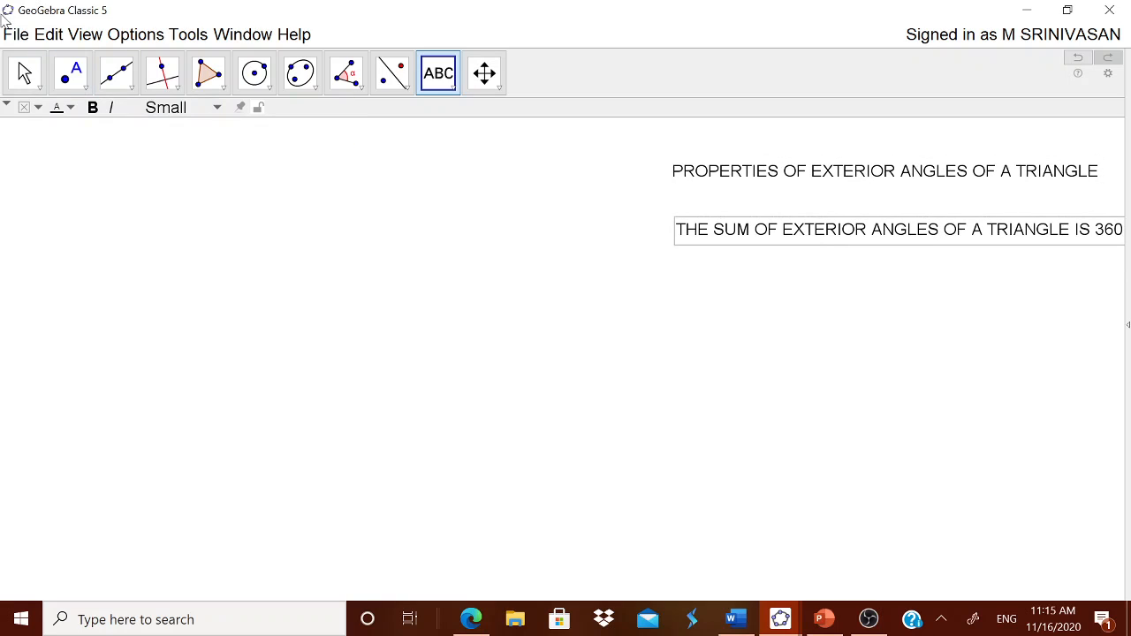
pyautogui.press('Escape')
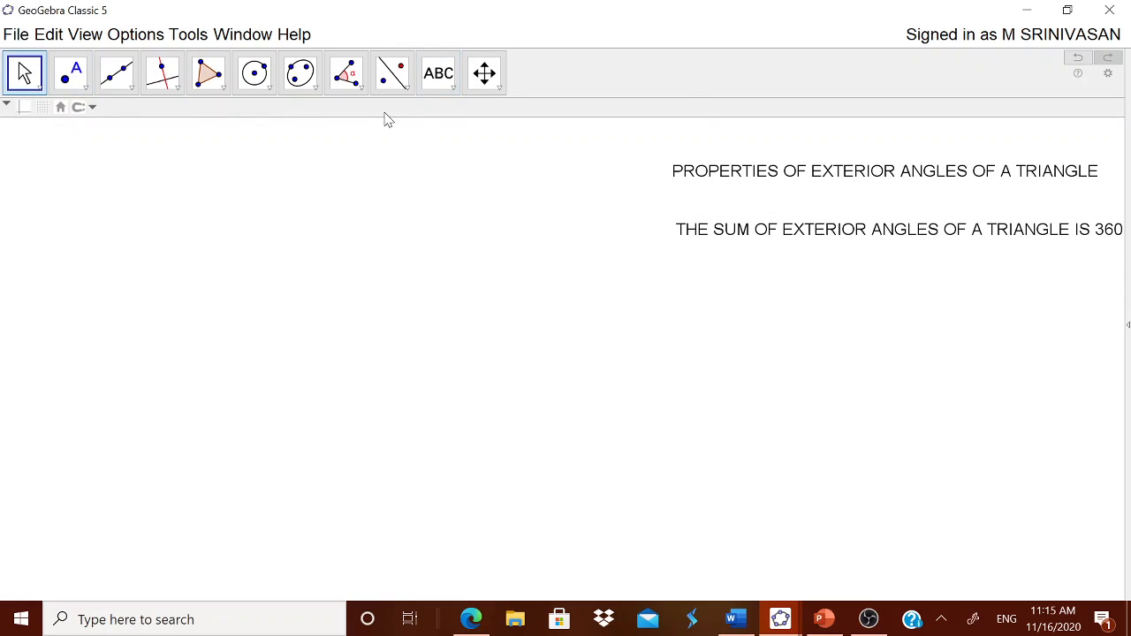
# - Draw triangle ABC with the Polygon tool, with base AB at the lower left of the drawing and apex C above
pyautogui.click(224, 87)
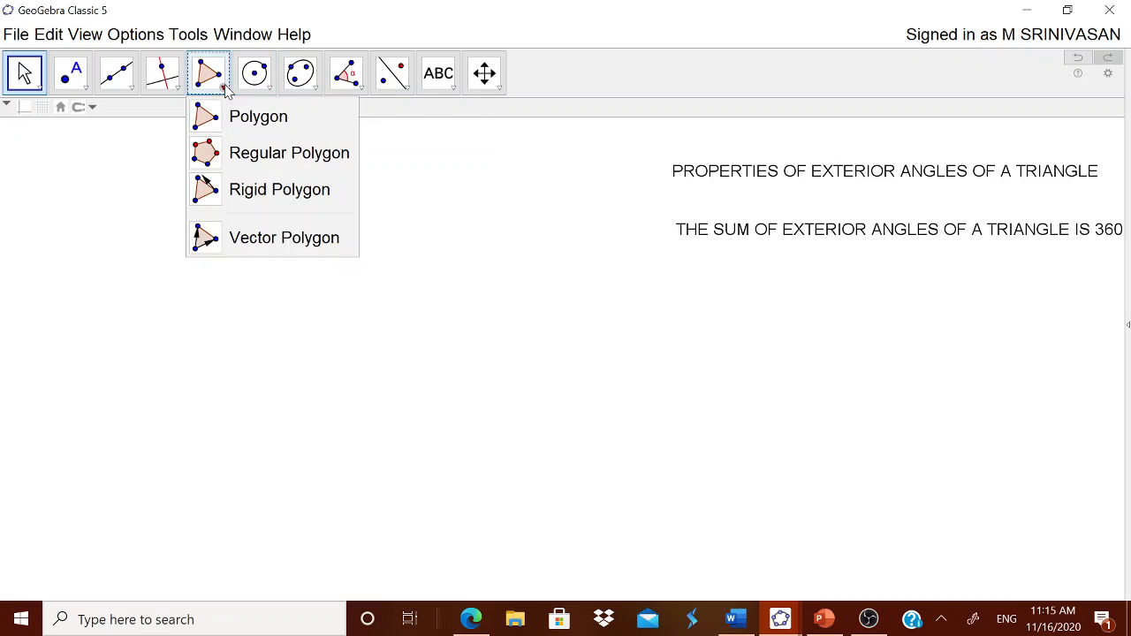
pyautogui.click(248, 116)
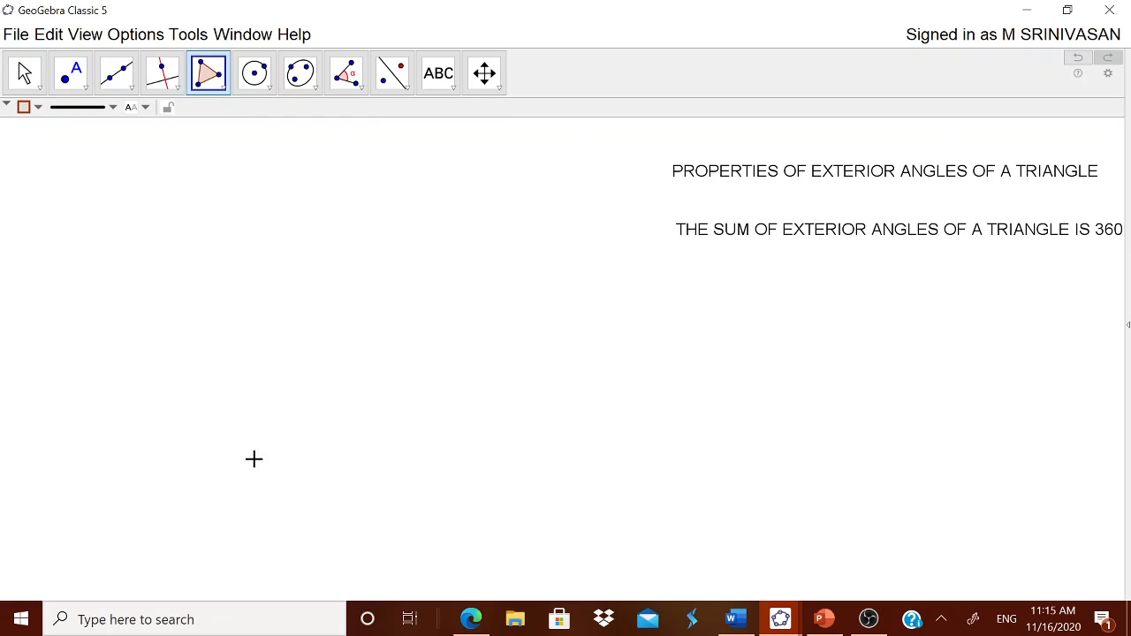
pyautogui.click(148, 456)
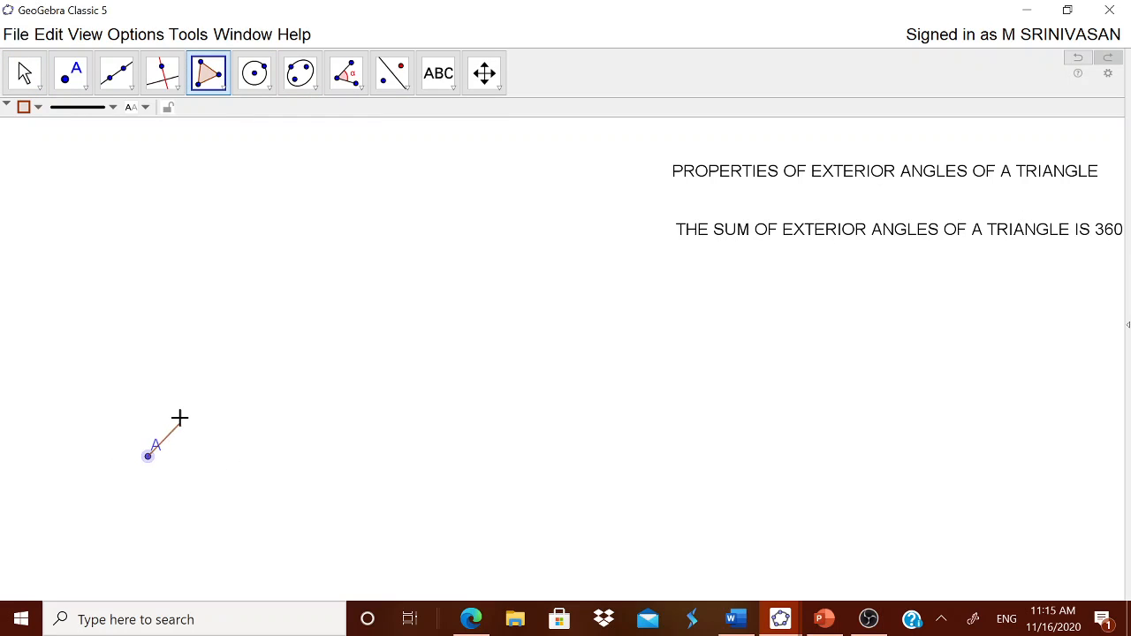
pyautogui.click(352, 459)
pyautogui.click(274, 268)
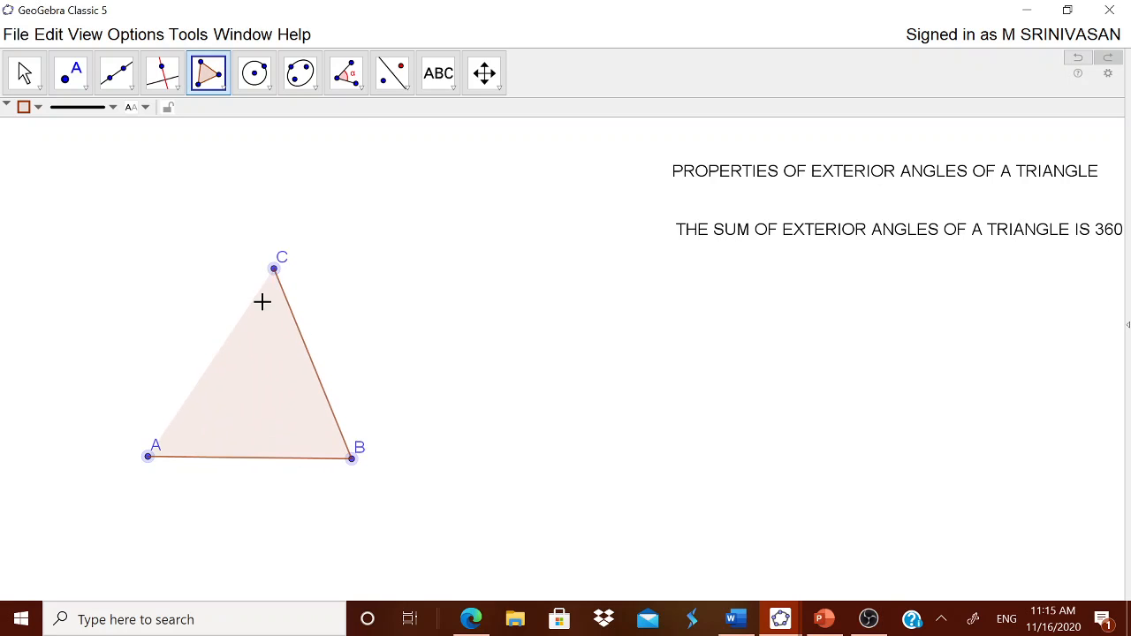
pyautogui.click(147, 457)
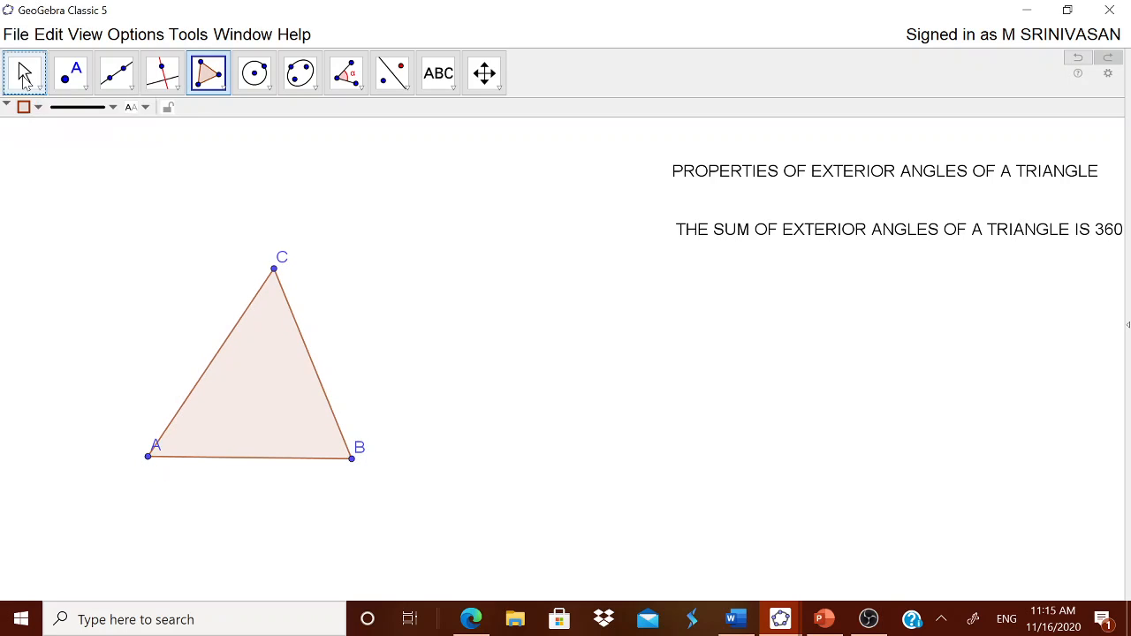
# - Move vertex B outward to widen the triangle and shift label A outside its corner, away from the sides
pyautogui.click(24, 77)
pyautogui.moveTo(350, 464); pyautogui.dragTo(426, 473)
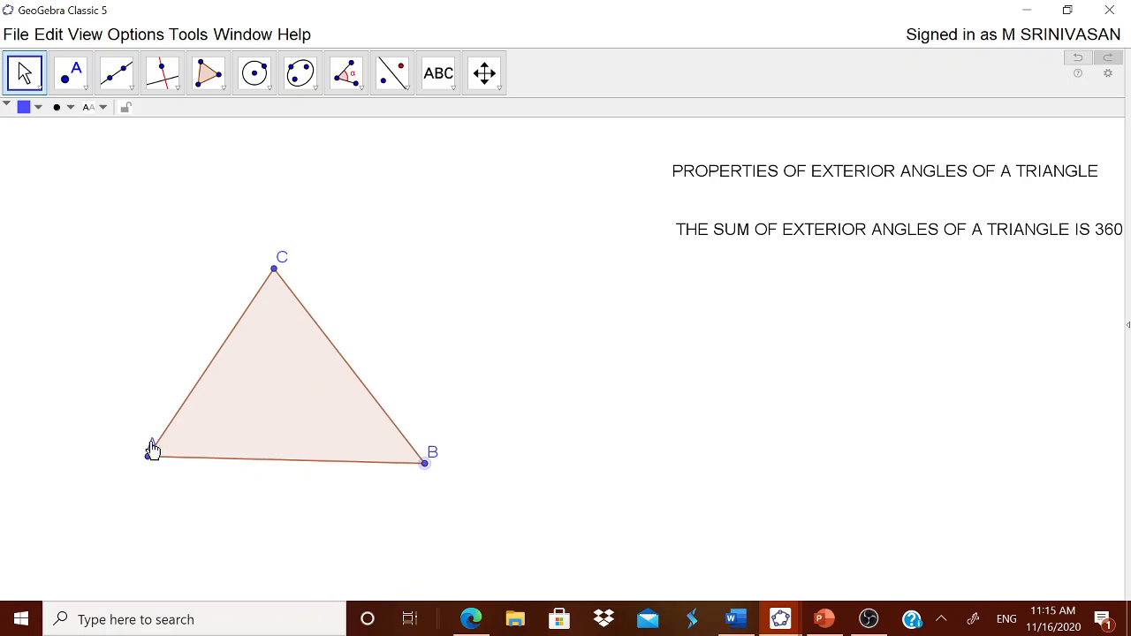
pyautogui.moveTo(152, 450); pyautogui.dragTo(132, 463)
# - Extend the triangle's sides with three rays: from A through B, from B through C, and from C through A
pyautogui.click(130, 87)
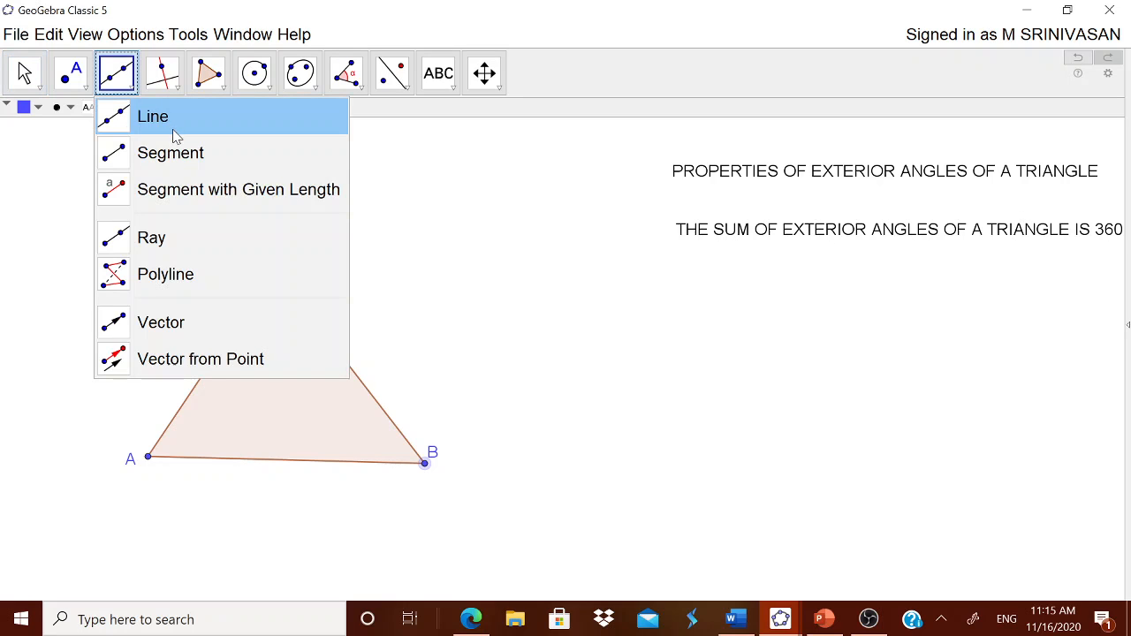
pyautogui.click(148, 458)
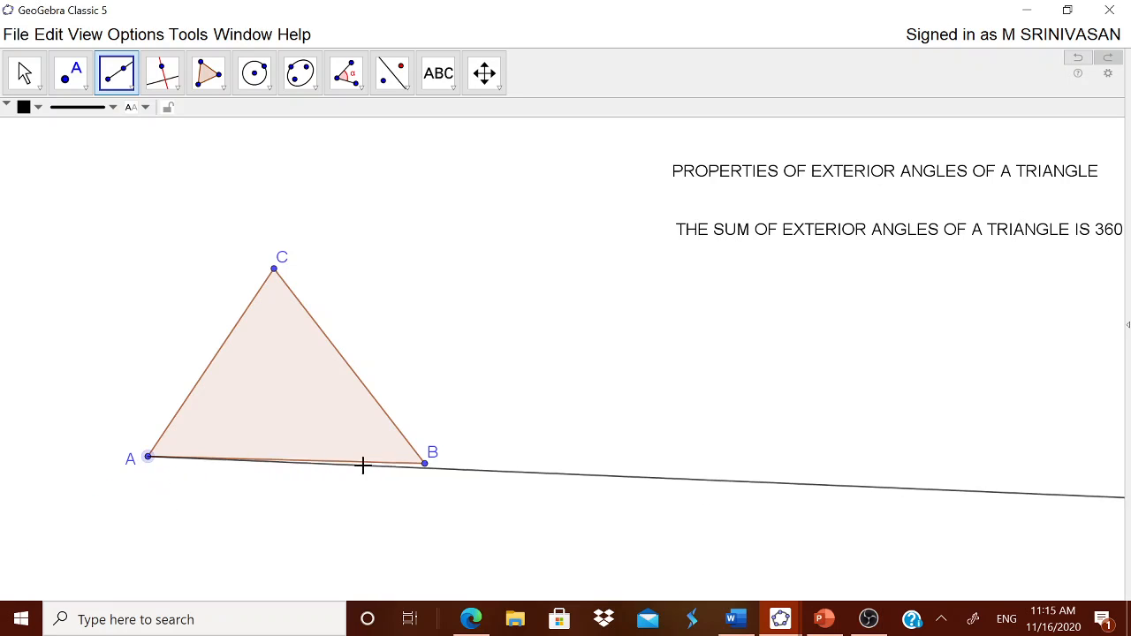
pyautogui.click(426, 464)
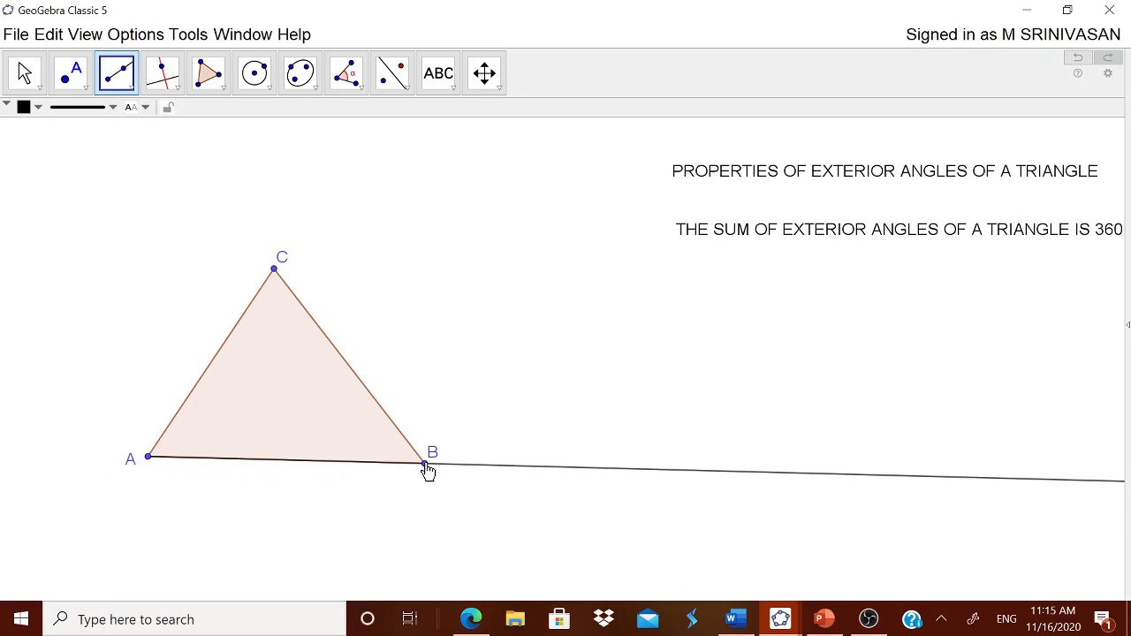
pyautogui.click(426, 464)
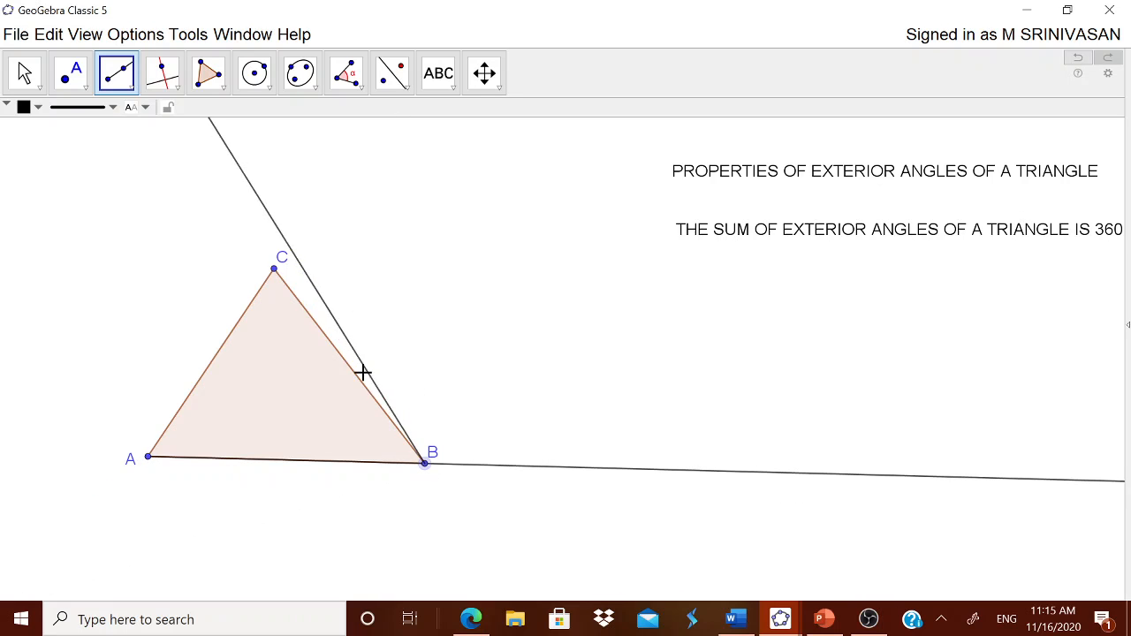
pyautogui.click(274, 269)
pyautogui.click(275, 269)
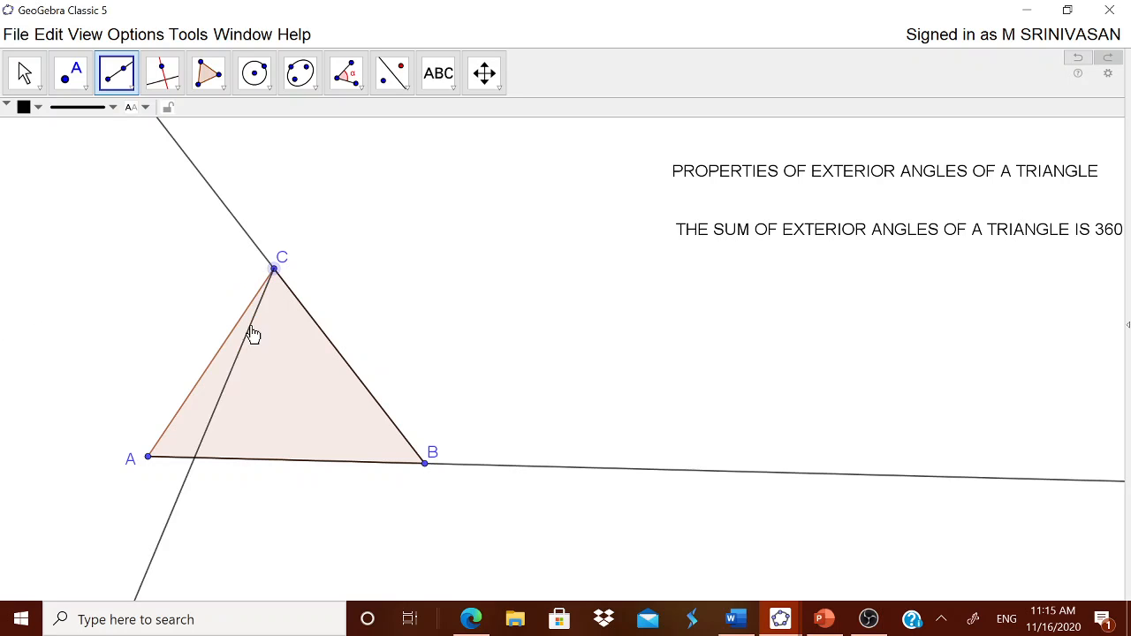
pyautogui.click(148, 458)
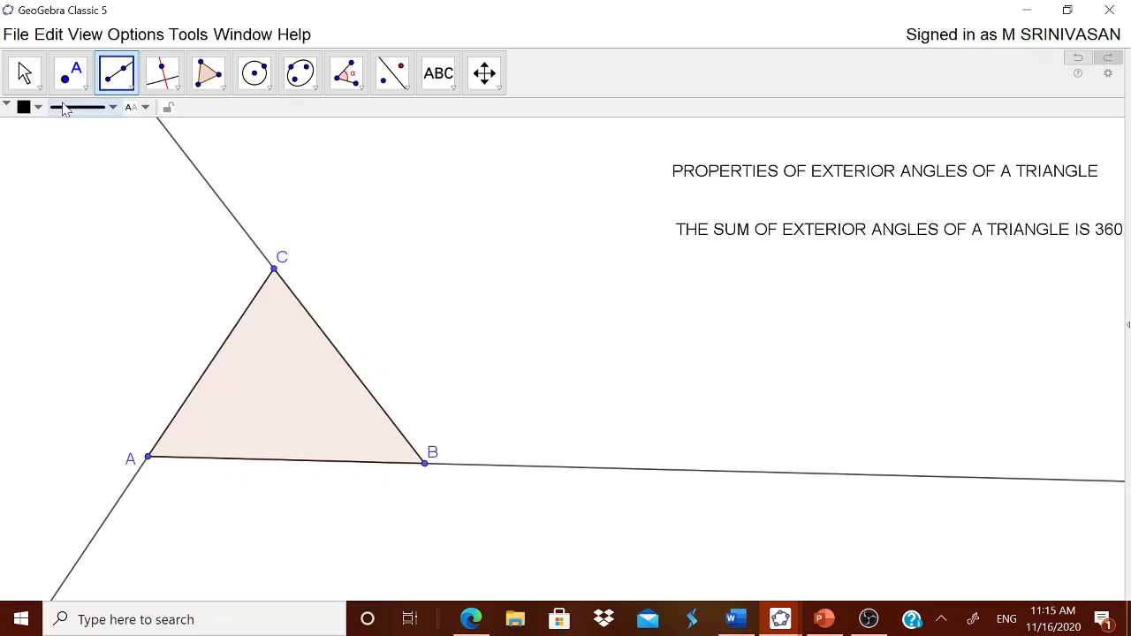
# - Shift vertex B slightly outward and lower vertex C a little to adjust the triangle's shape
pyautogui.press('Escape')
pyautogui.moveTo(426, 473)
pyautogui.mouseDown()
pyautogui.moveTo(459, 442)
pyautogui.moveTo(445, 477)
pyautogui.moveTo(393, 522)
pyautogui.moveTo(455, 486)
pyautogui.moveTo(442, 475)
pyautogui.mouseUp()
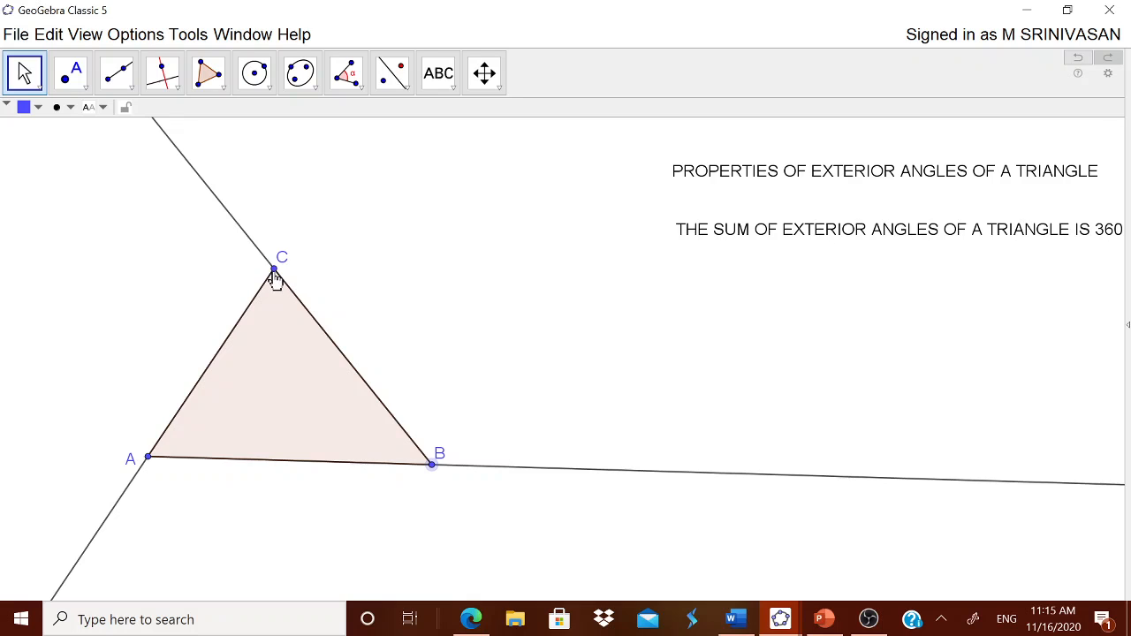
pyautogui.moveTo(272, 274)
pyautogui.mouseDown()
pyautogui.moveTo(242, 285)
pyautogui.moveTo(336, 286)
pyautogui.moveTo(288, 279)
pyautogui.moveTo(279, 294)
pyautogui.mouseUp()
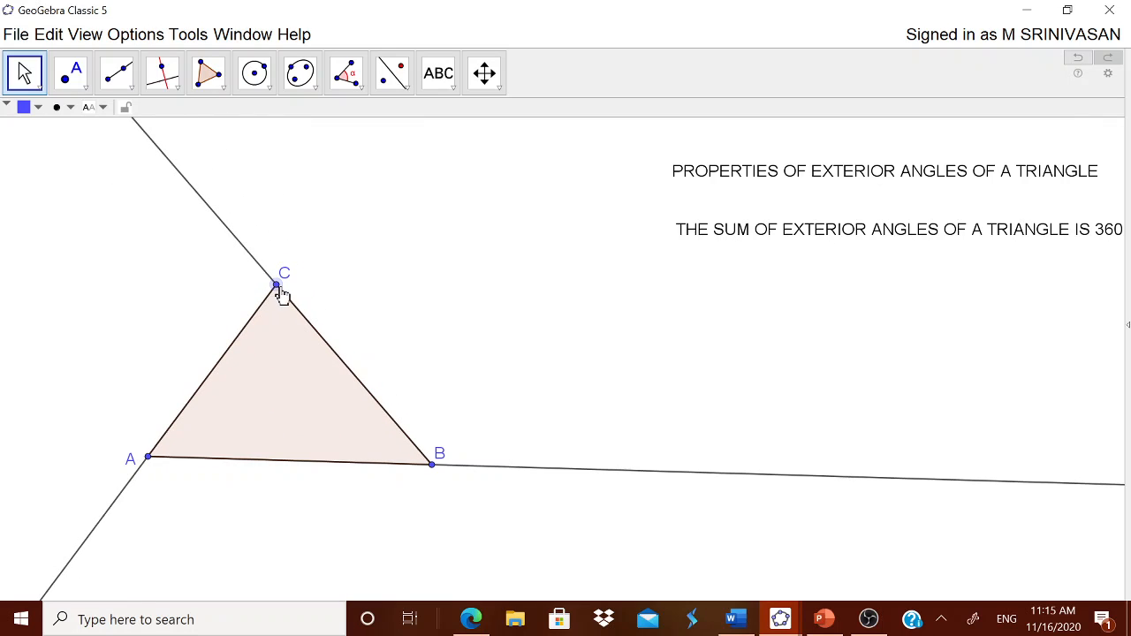
# - Place one point on each ray's extension beyond B, C and A with the Point on Object tool
pyautogui.click(79, 85)
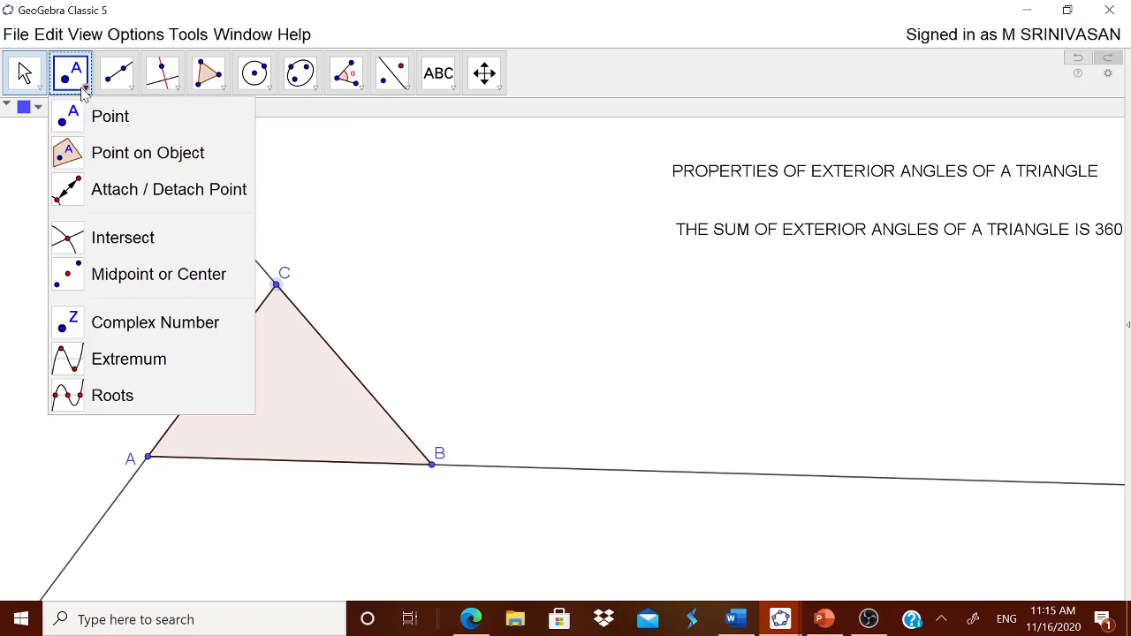
pyautogui.click(138, 161)
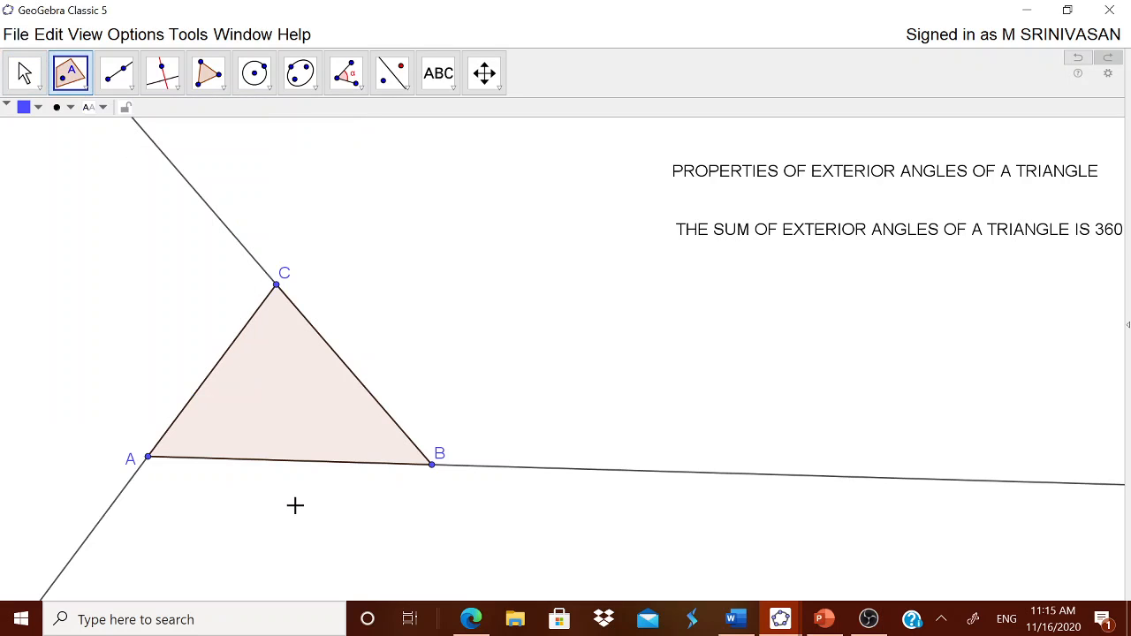
pyautogui.click(596, 469)
pyautogui.click(196, 190)
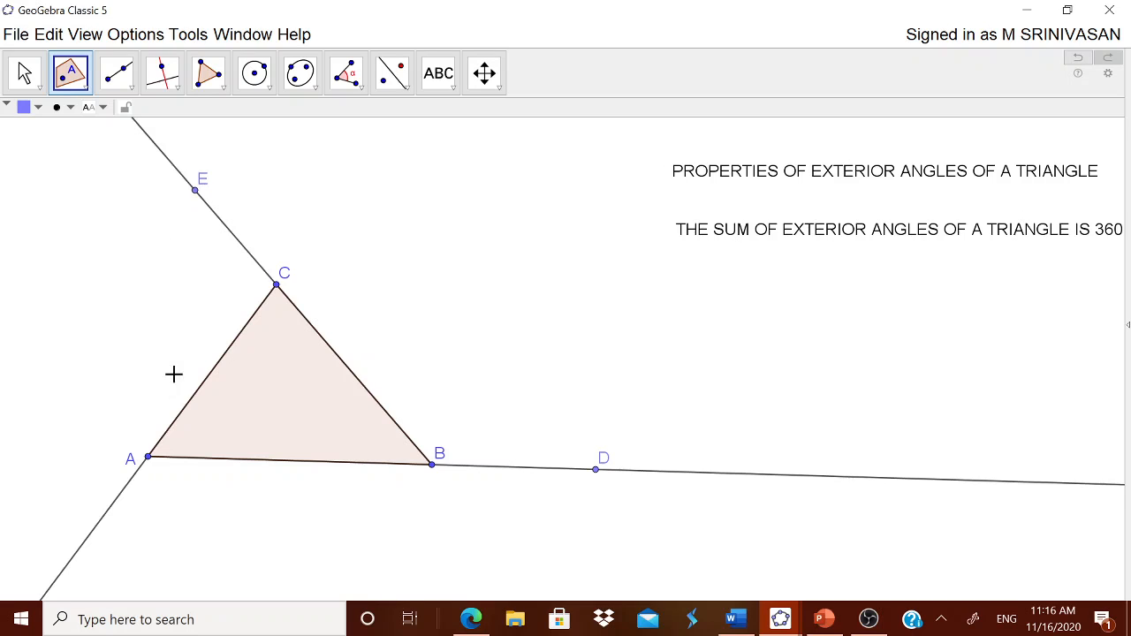
pyautogui.click(89, 536)
pyautogui.click(24, 73)
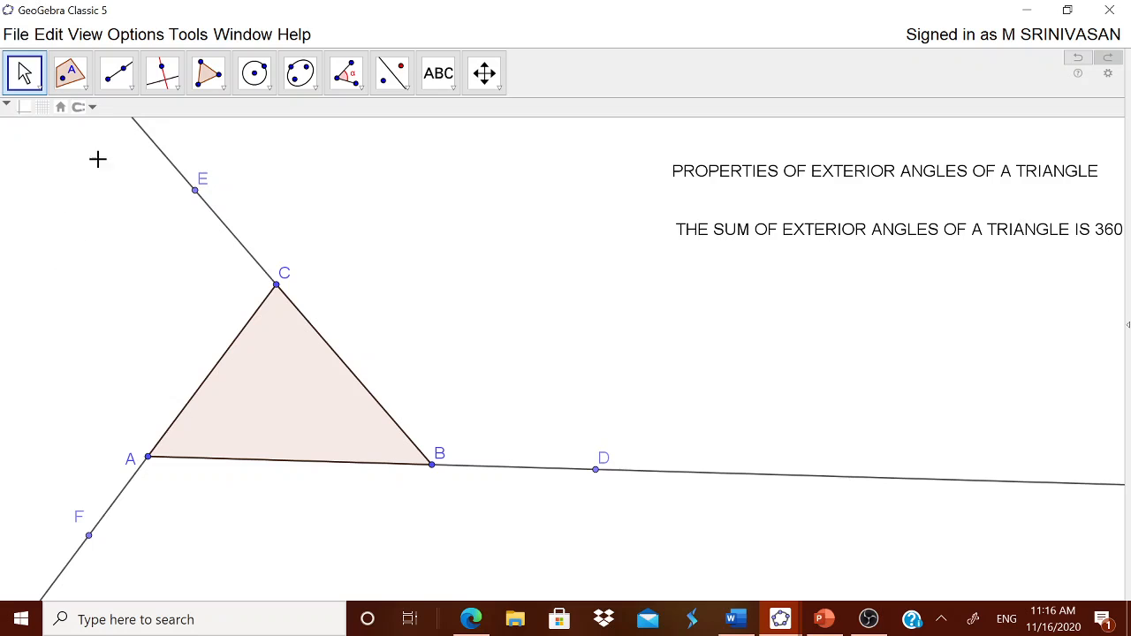
# - Mark the exterior angles at A, B and C with the Angle tool, using angles FAB, DBC and ECA
pyautogui.click(358, 84)
pyautogui.click(384, 116)
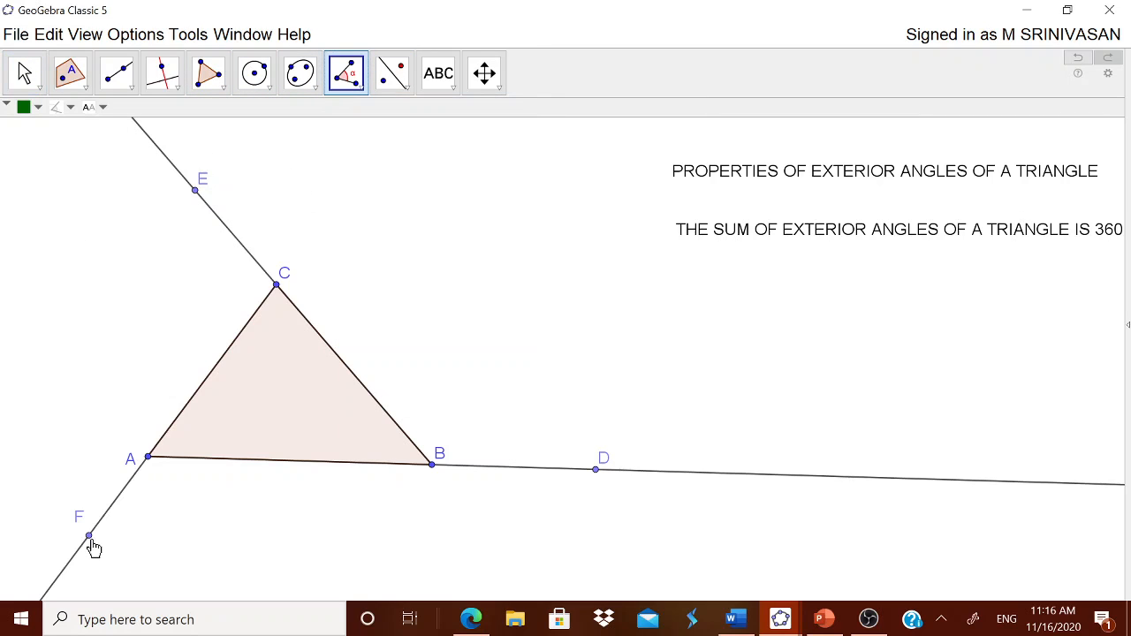
pyautogui.click(90, 539)
pyautogui.click(149, 459)
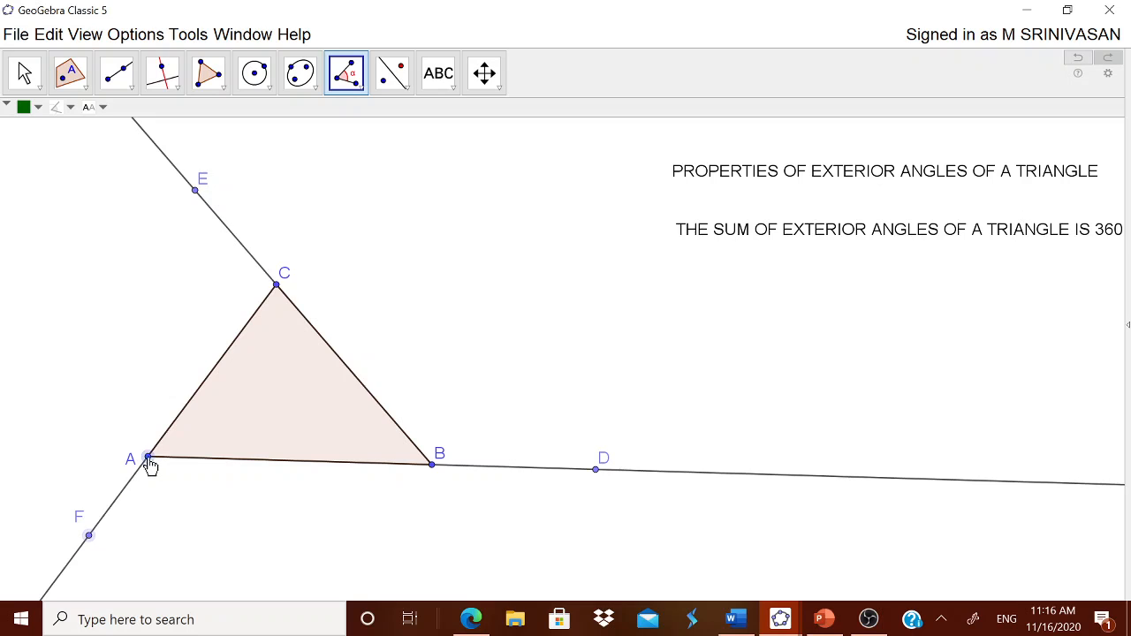
pyautogui.click(433, 464)
pyautogui.click(595, 470)
pyautogui.click(433, 466)
pyautogui.click(277, 286)
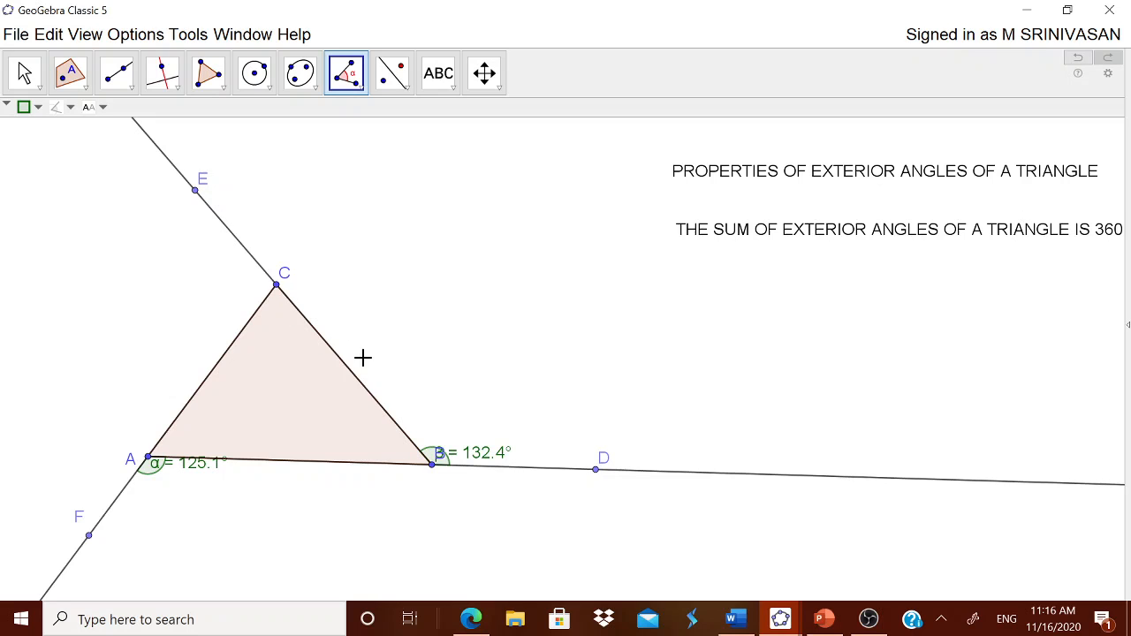
pyautogui.click(195, 190)
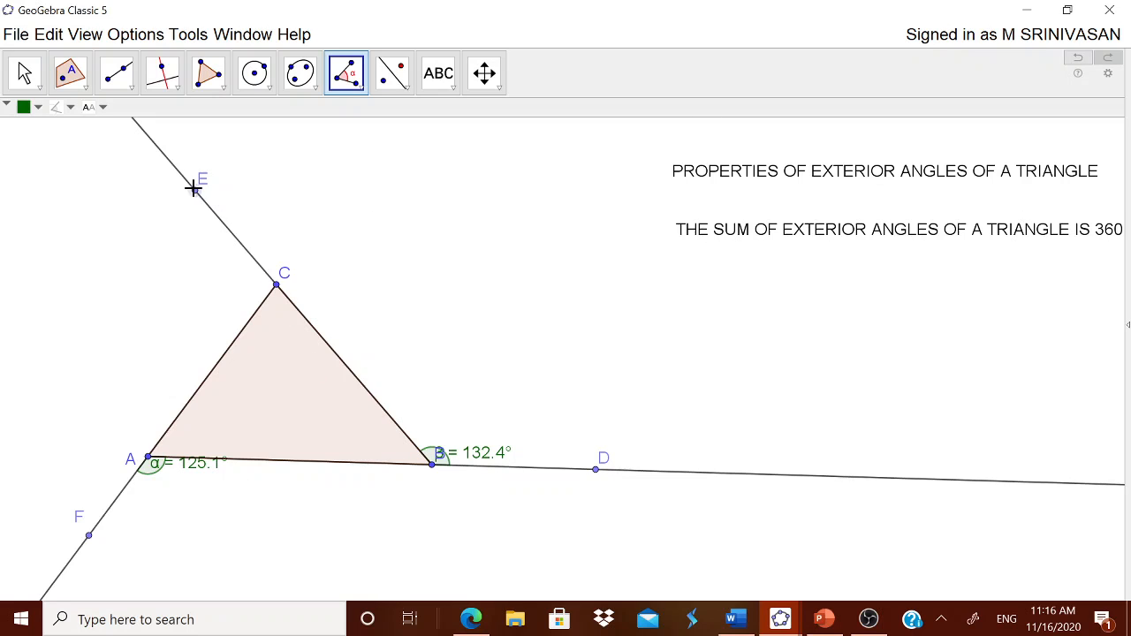
pyautogui.click(277, 285)
pyautogui.click(148, 458)
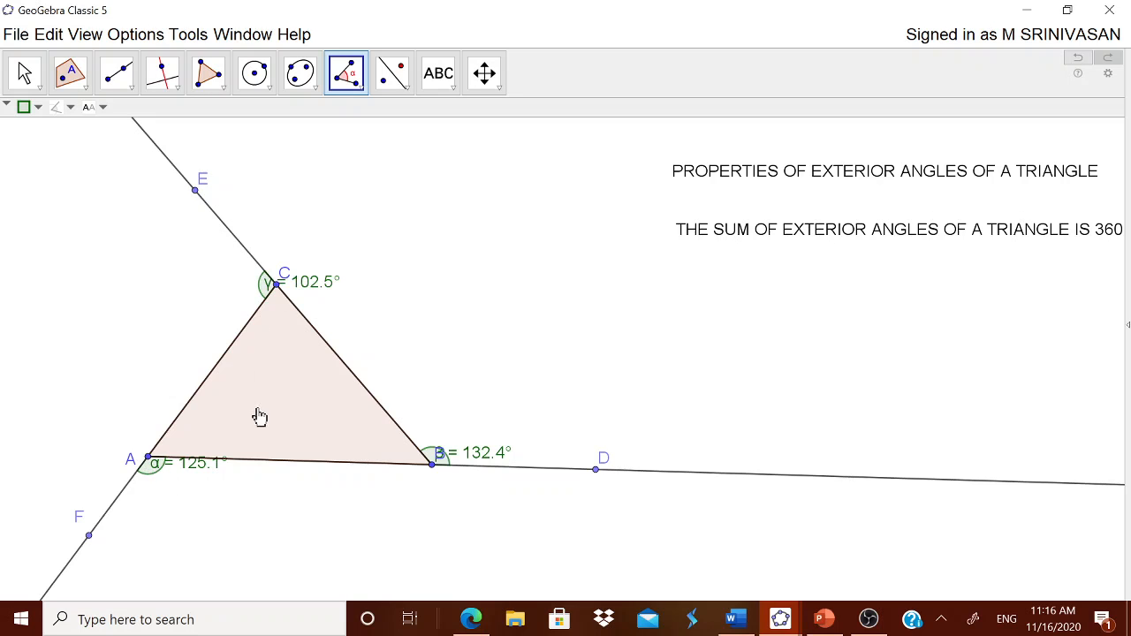
# - Move the three angle labels clear of the vertices: the one at C above it, those at A and B below the base
pyautogui.click(23, 81)
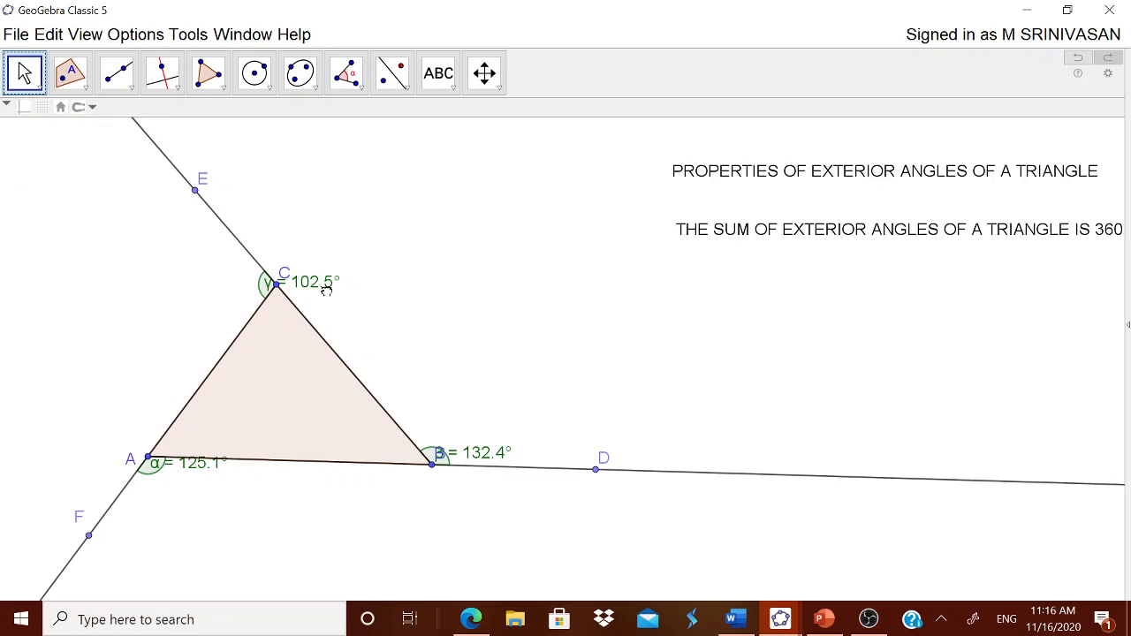
pyautogui.moveTo(326, 290); pyautogui.dragTo(244, 270)
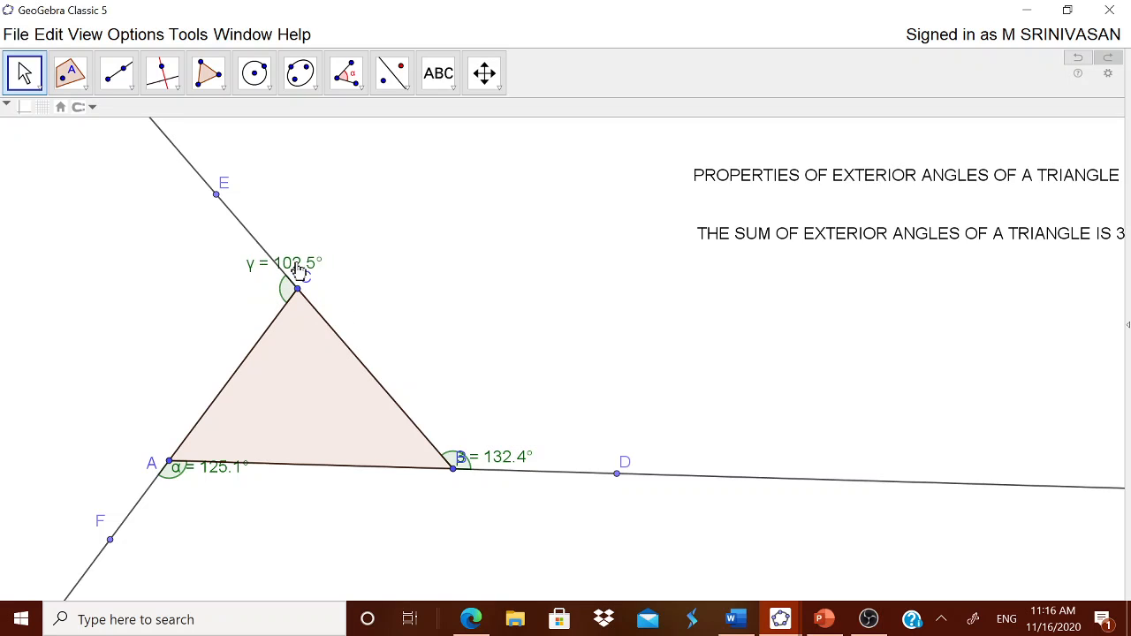
pyautogui.moveTo(212, 472); pyautogui.dragTo(209, 501)
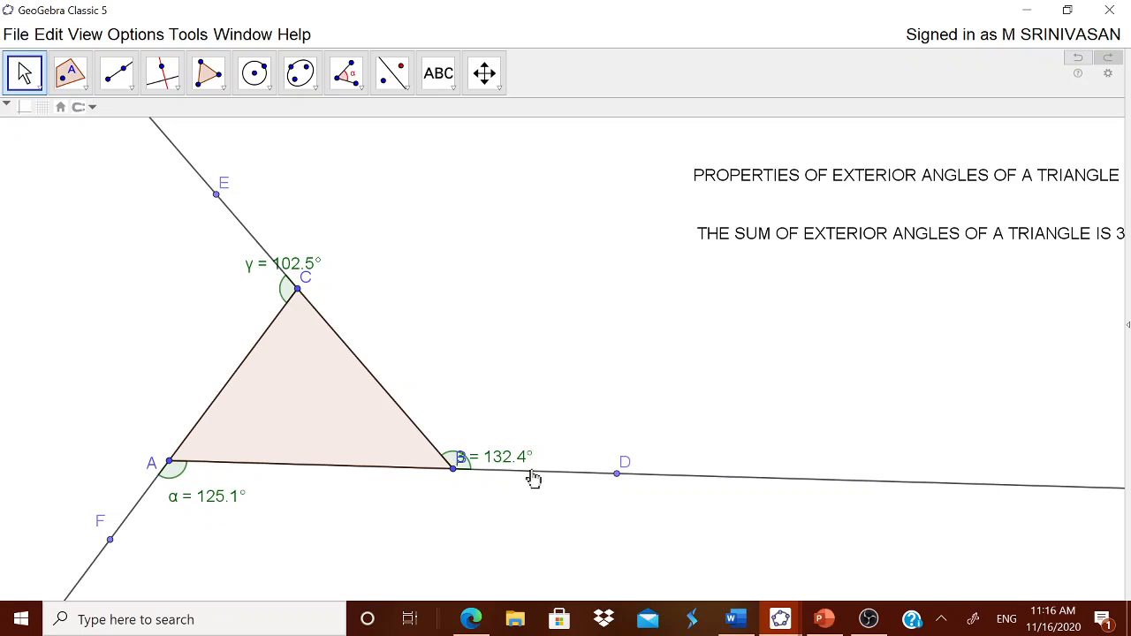
pyautogui.moveTo(517, 467); pyautogui.dragTo(511, 503)
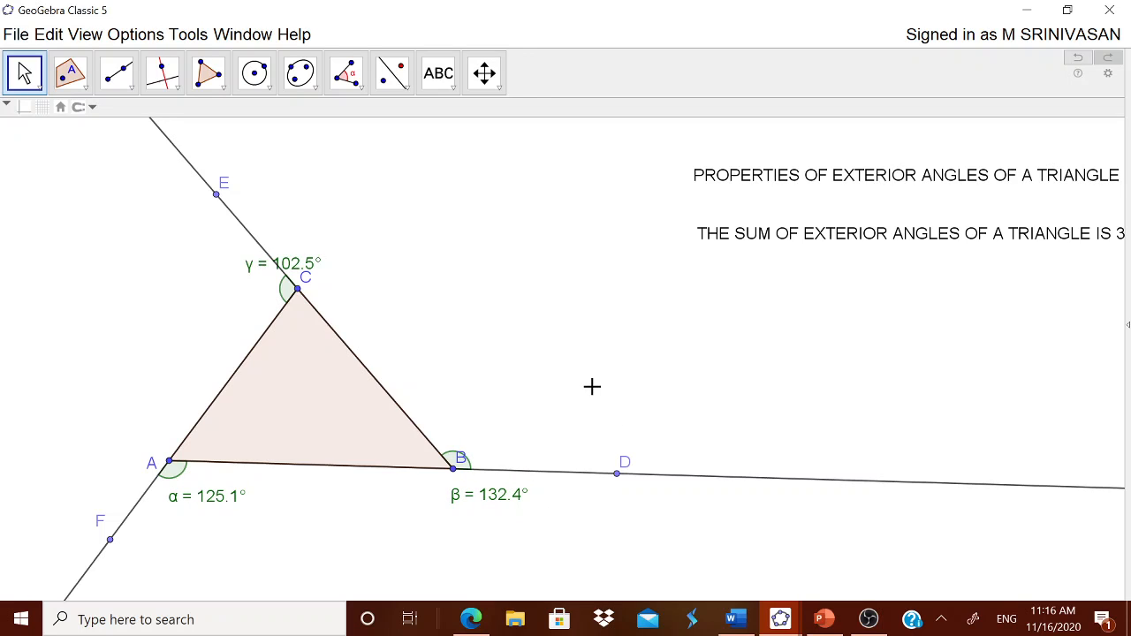
# - Show the input bar and define the angle sum as δ=α+β+γ
pyautogui.click(84, 38)
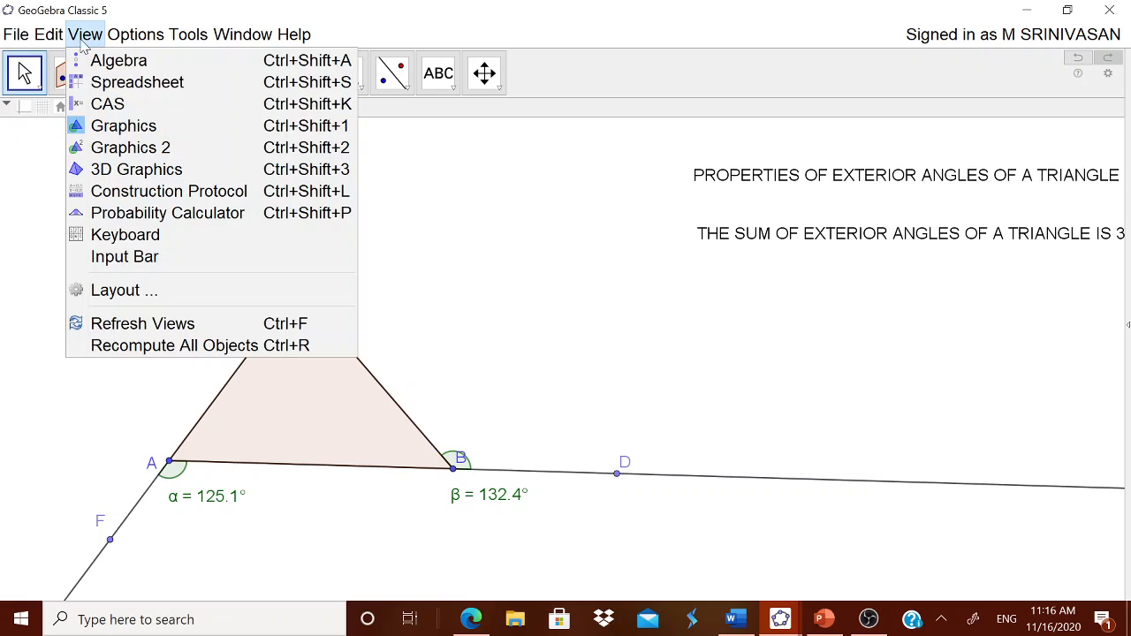
pyautogui.click(133, 258)
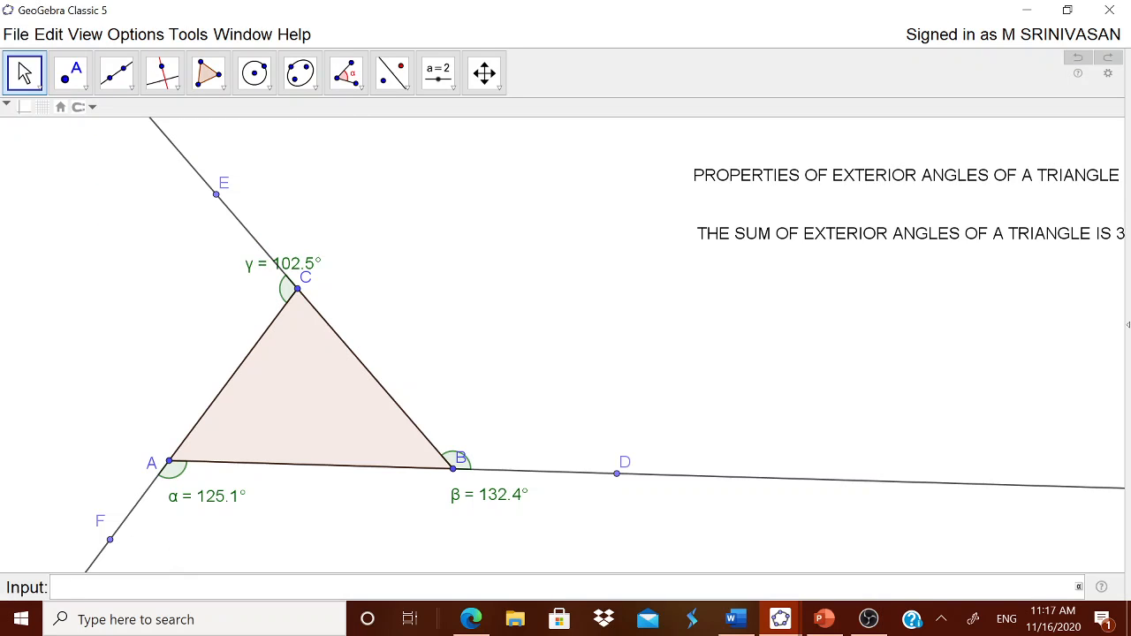
pyautogui.click(1080, 589)
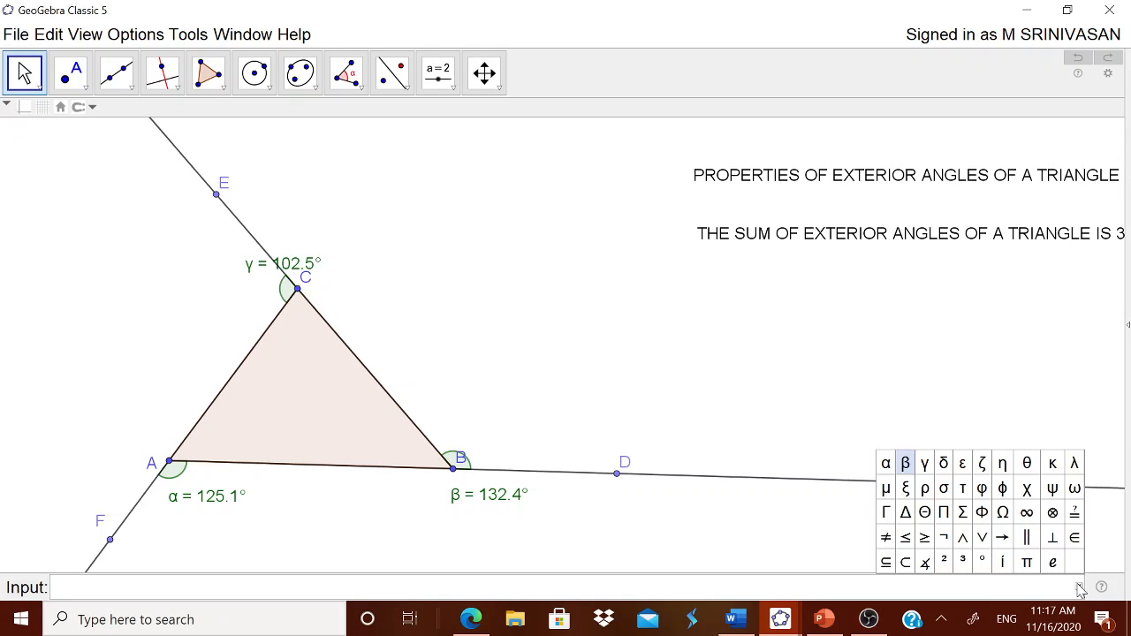
pyautogui.click(946, 464)
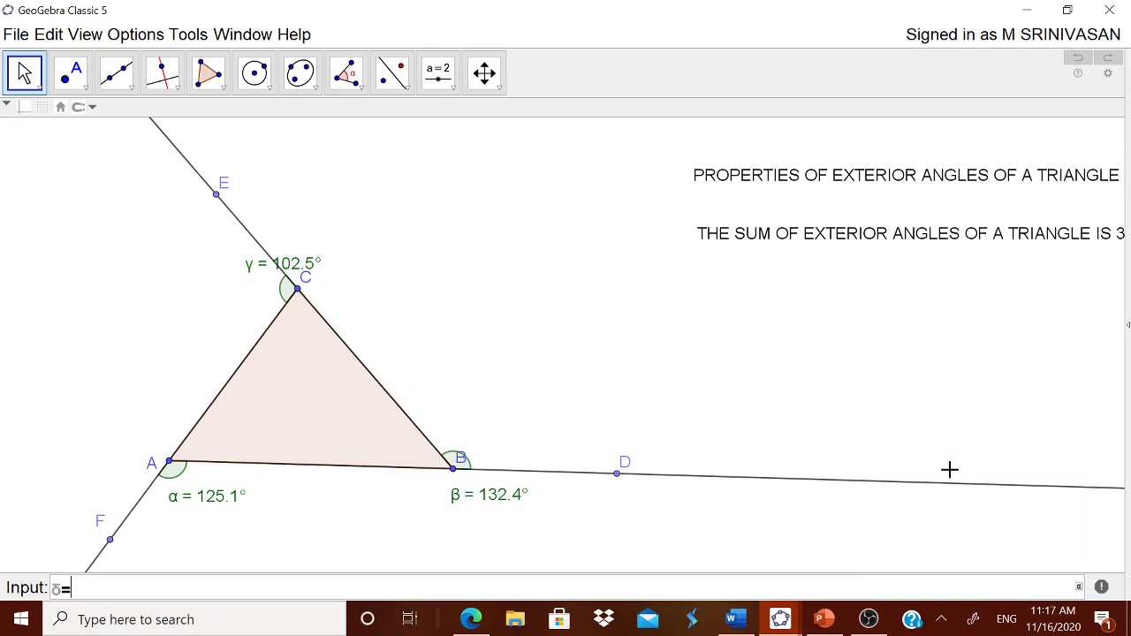
pyautogui.write('=')
pyautogui.click(1081, 589)
pyautogui.click(891, 465)
pyautogui.write('+')
pyautogui.click(1079, 589)
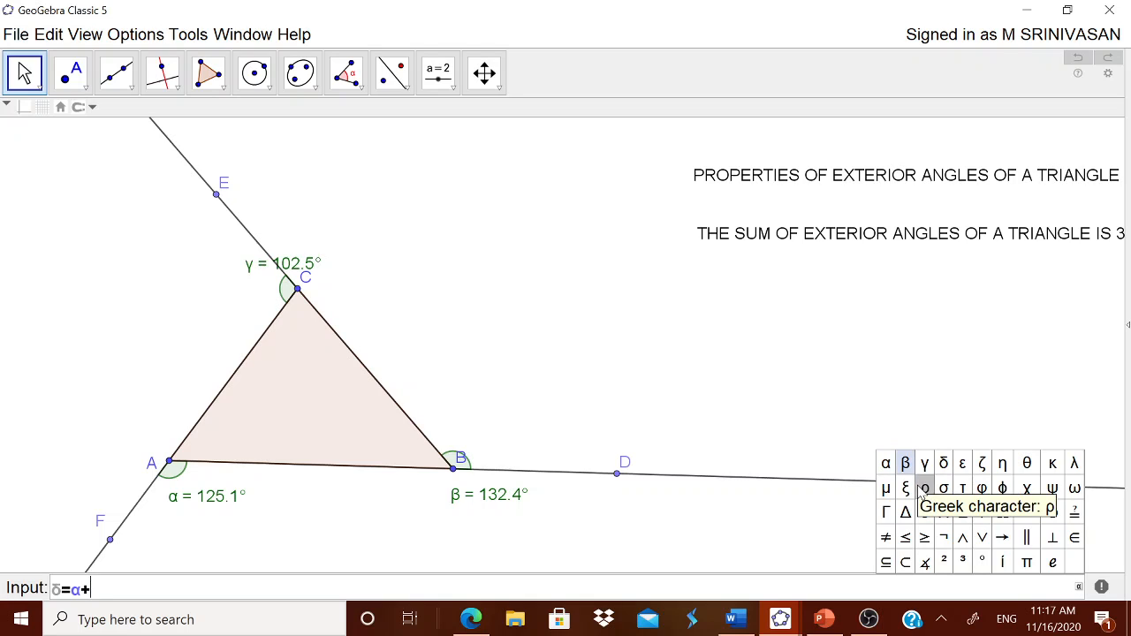
pyautogui.click(905, 464)
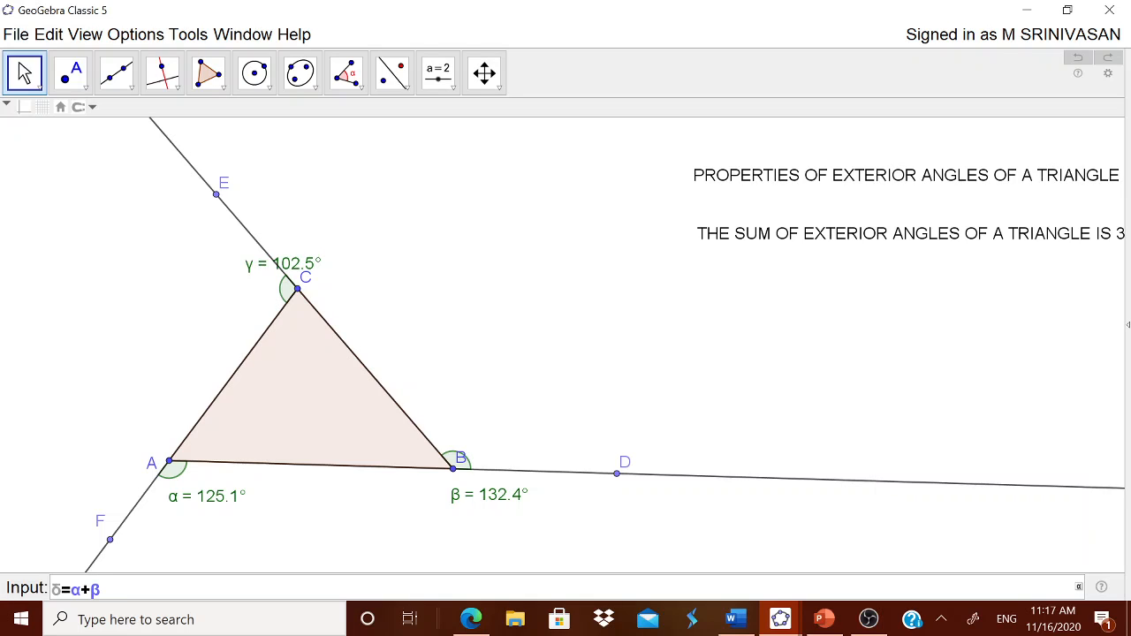
pyautogui.write('+')
pyautogui.click(1079, 588)
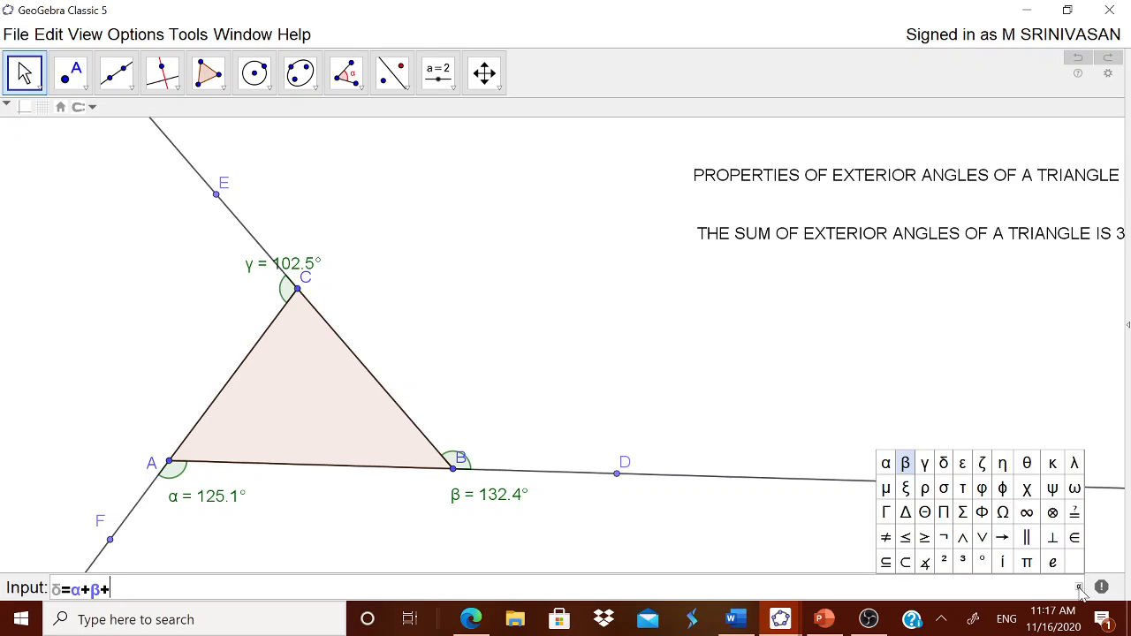
pyautogui.click(925, 464)
pyautogui.press('Return')
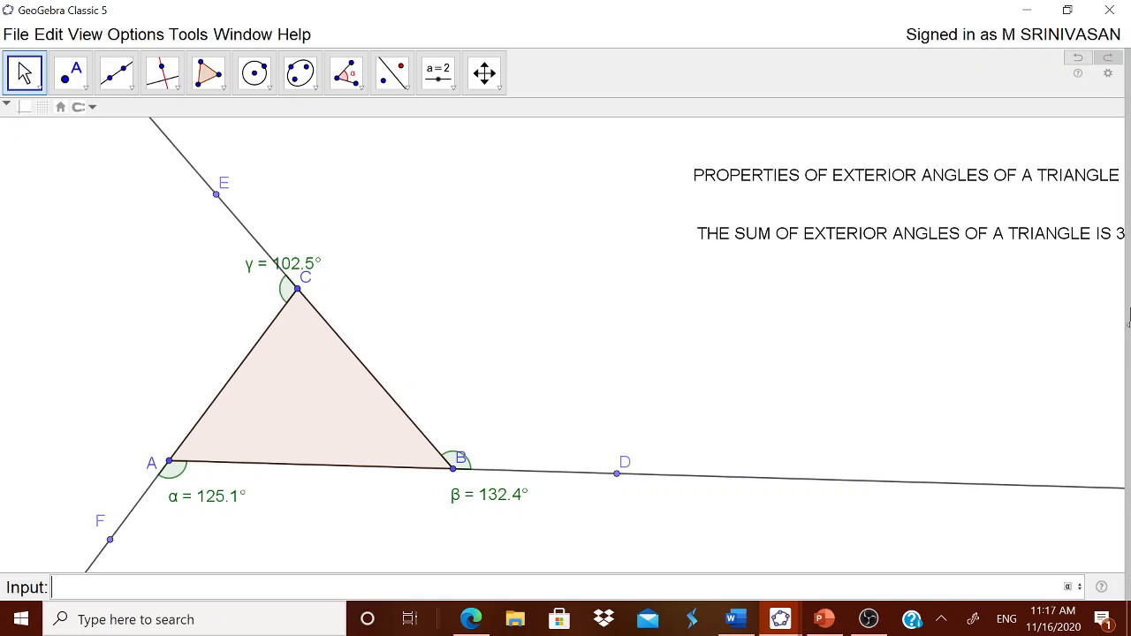
# - Switch to the Graphing perspective and move vertex B outward to about (12.4, -5.3) to test the angle sum δ
pyautogui.click(1129, 329)
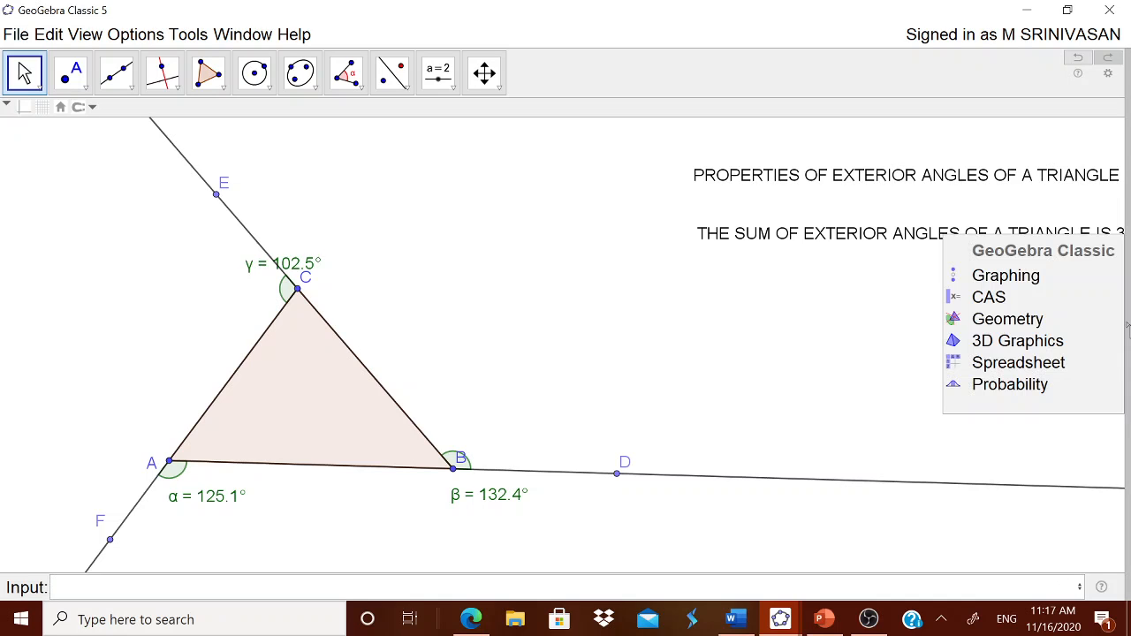
pyautogui.click(1046, 278)
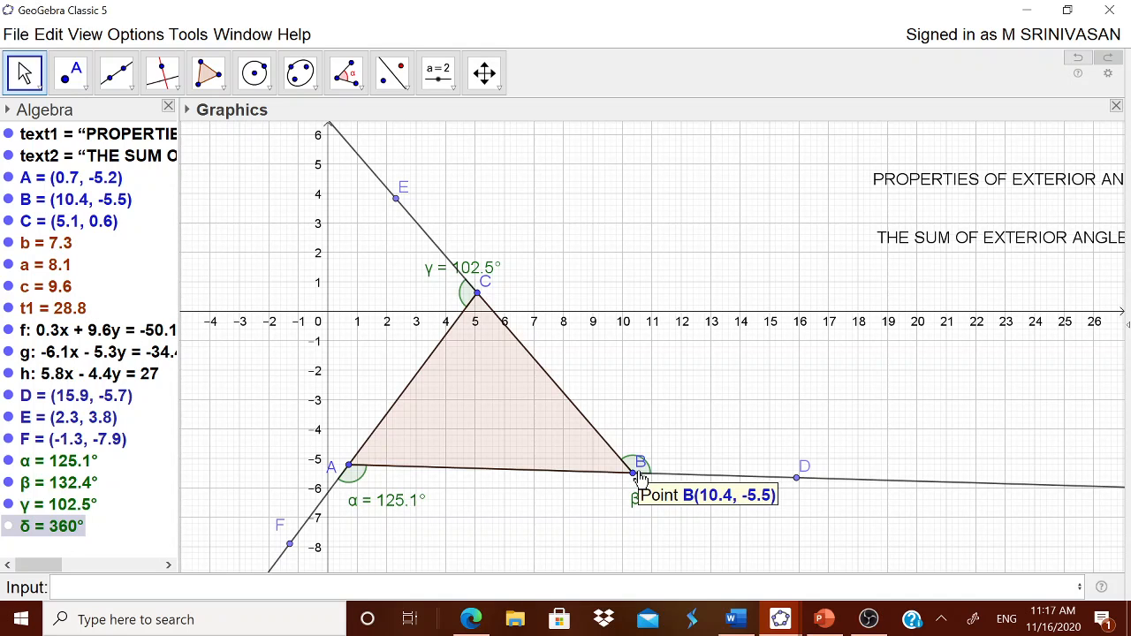
pyautogui.moveTo(640, 478); pyautogui.dragTo(686, 479)
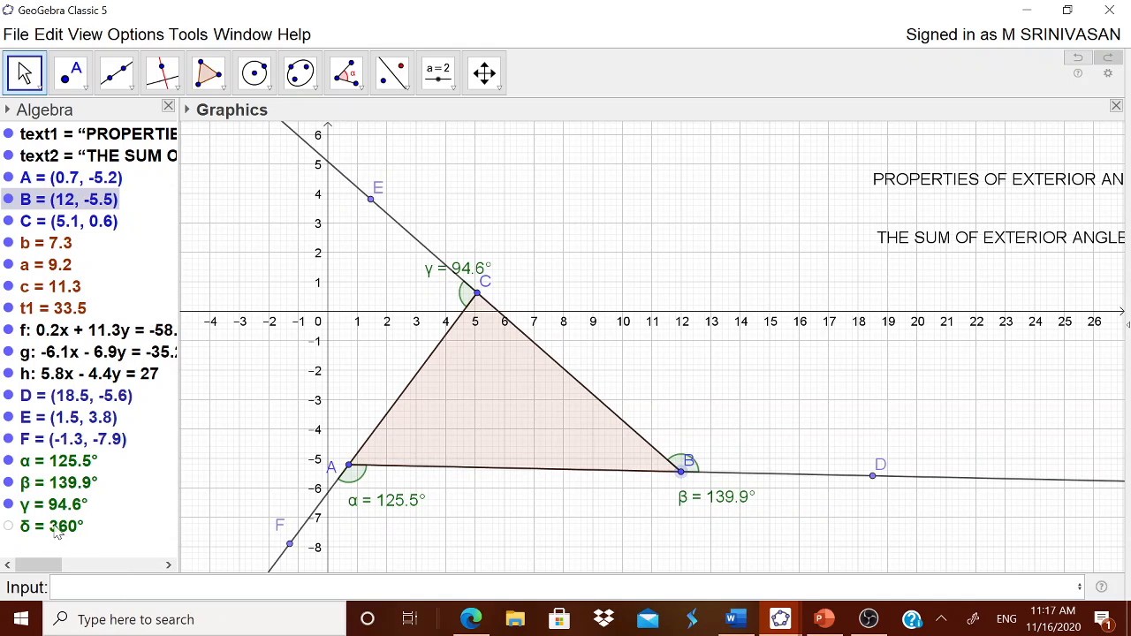
pyautogui.moveTo(681, 472)
pyautogui.mouseDown()
pyautogui.moveTo(662, 467)
pyautogui.moveTo(694, 469)
pyautogui.mouseUp()
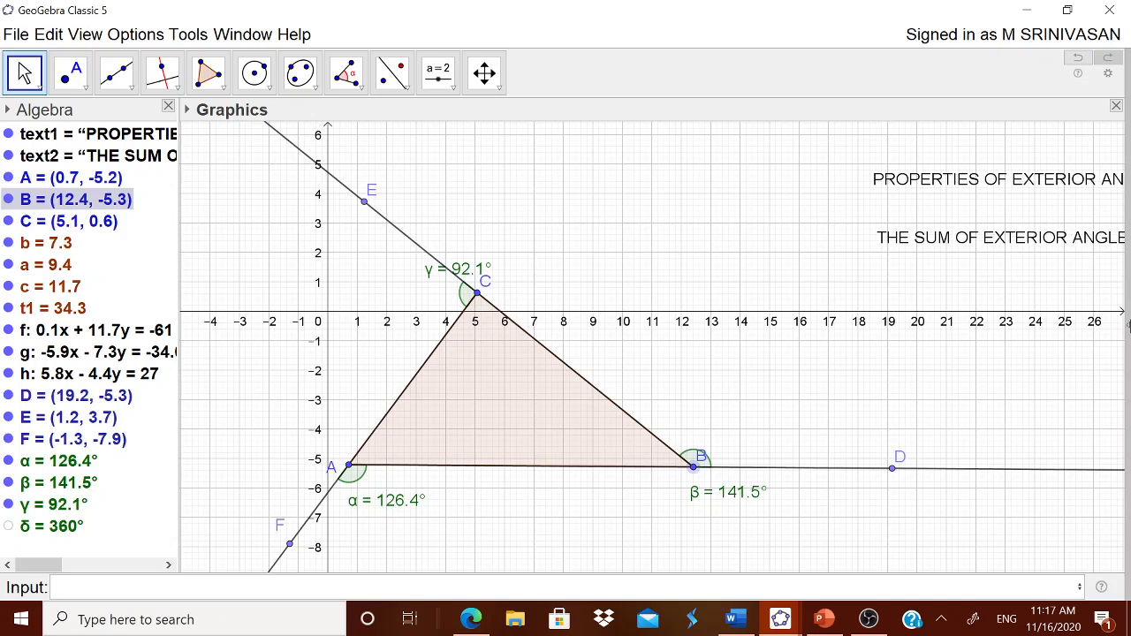
# - Switch to the Geometry perspective and start a new text beside the triangle reading ∠FAB+
pyautogui.click(1128, 325)
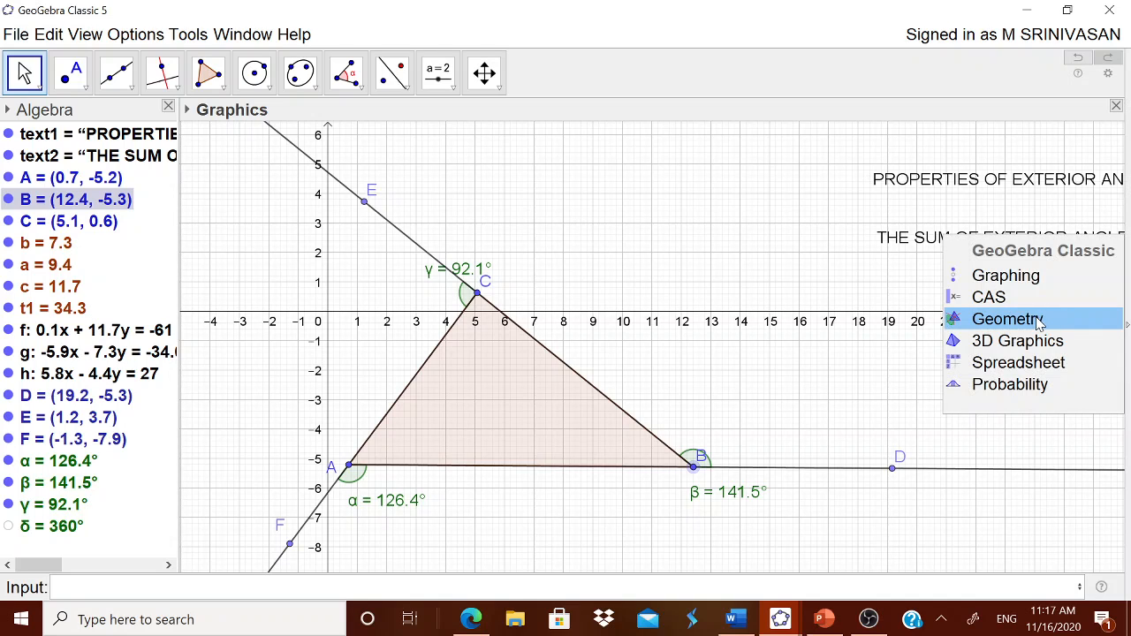
pyautogui.click(1040, 323)
pyautogui.click(453, 92)
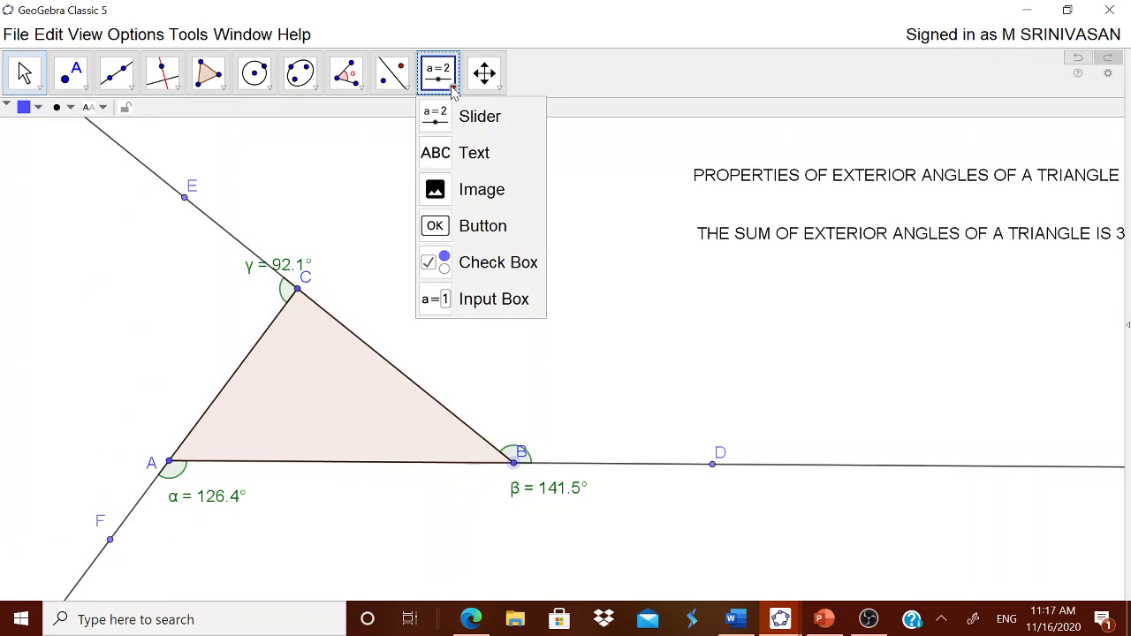
pyautogui.click(455, 152)
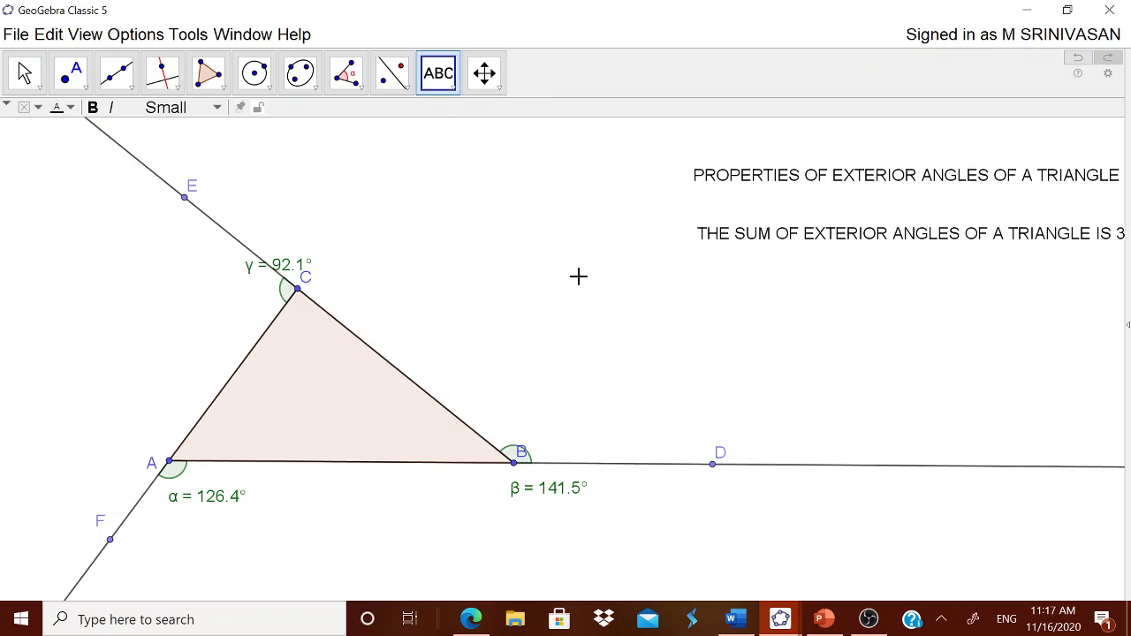
pyautogui.click(578, 276)
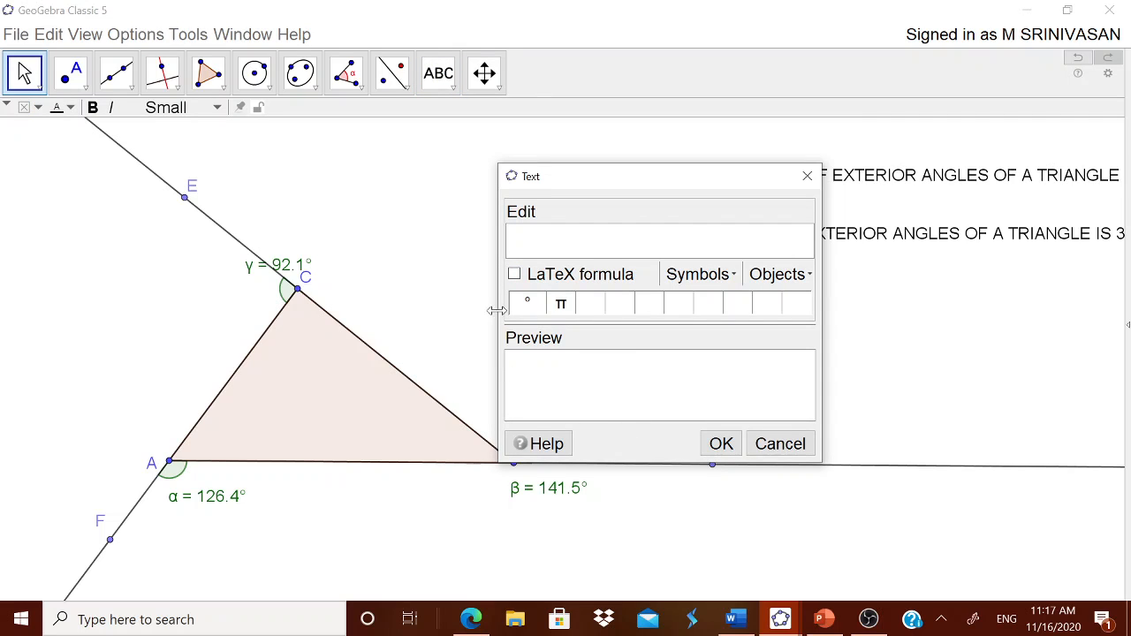
pyautogui.click(700, 275)
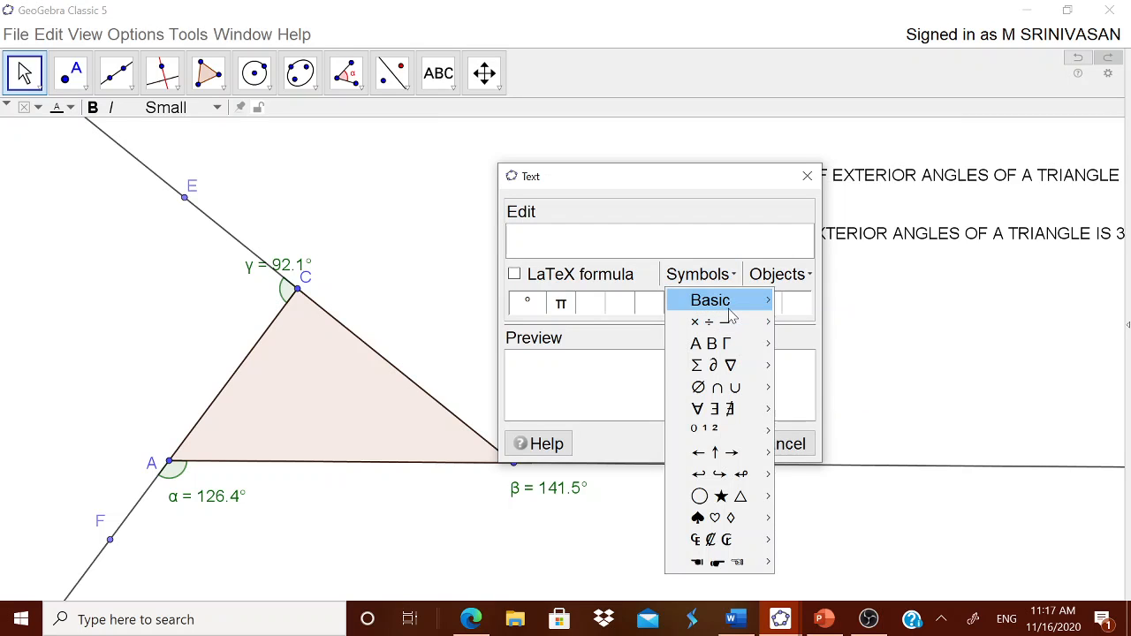
pyautogui.moveTo(732, 334)
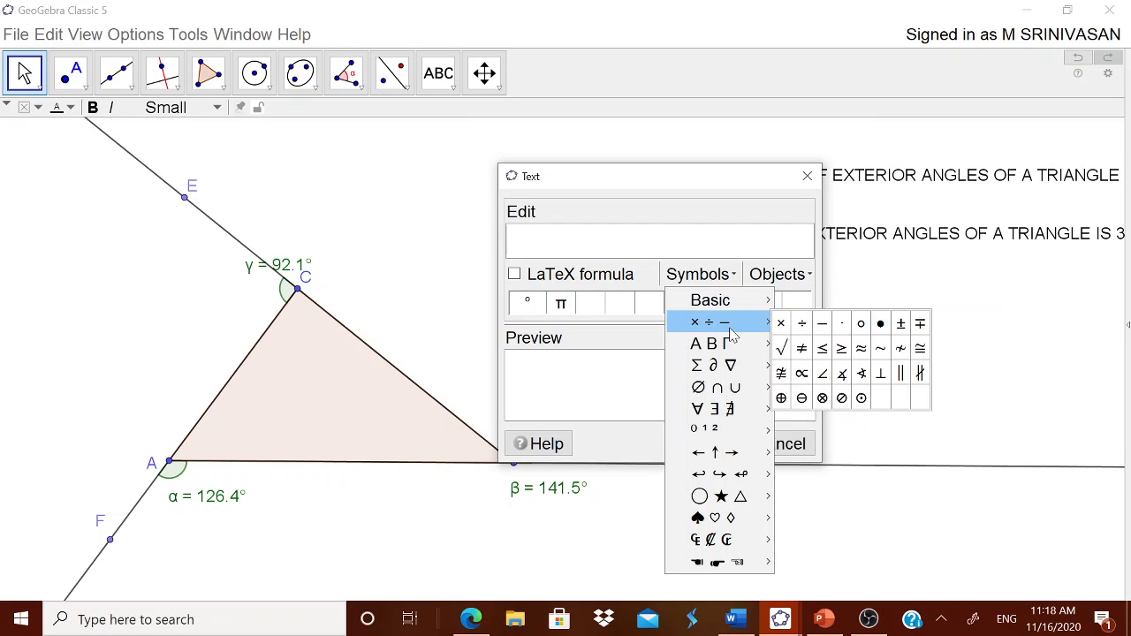
pyautogui.click(822, 373)
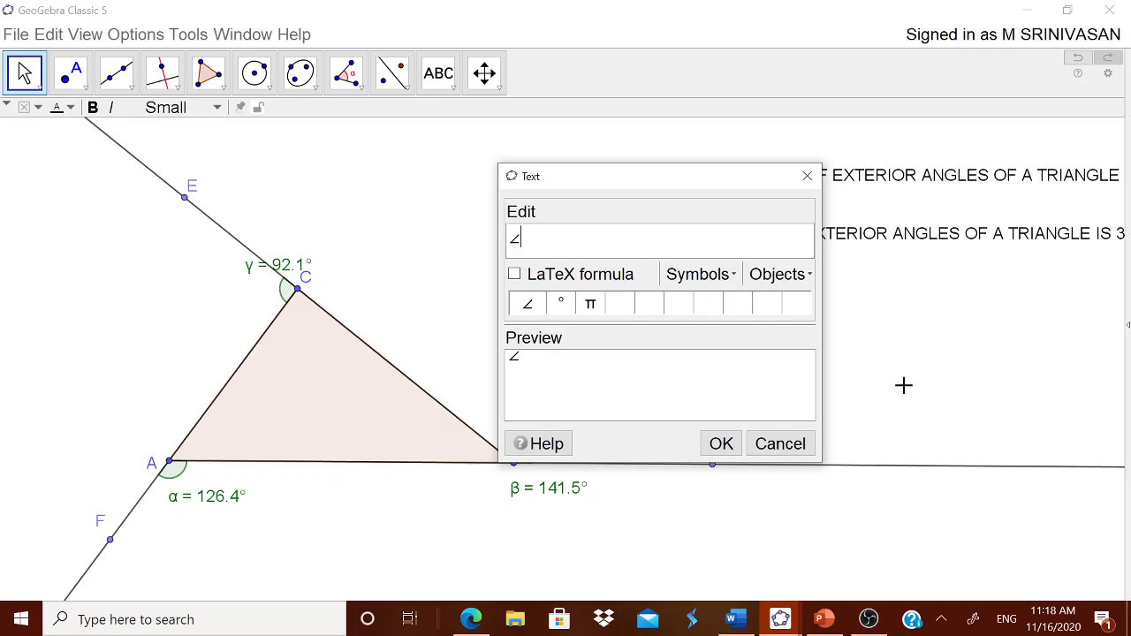
pyautogui.write('FAB+')
pyautogui.moveTo(662, 182); pyautogui.dragTo(820, 81)
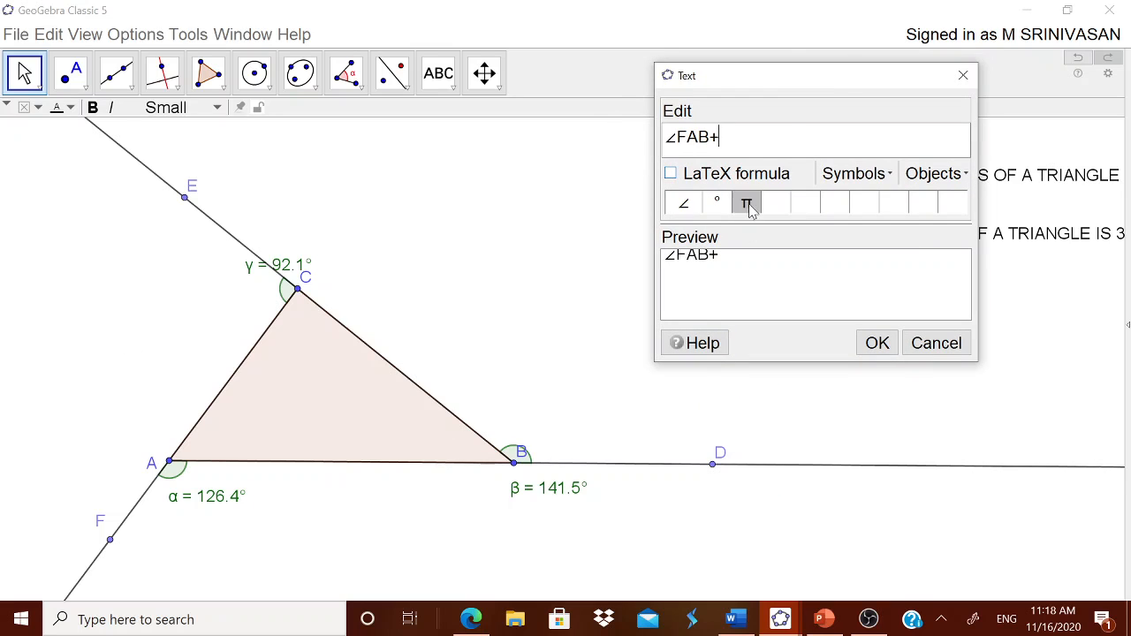
# - Extend the text being edited with ∠CBD+∠ECA =
pyautogui.click(686, 210)
pyautogui.write('CBD+')
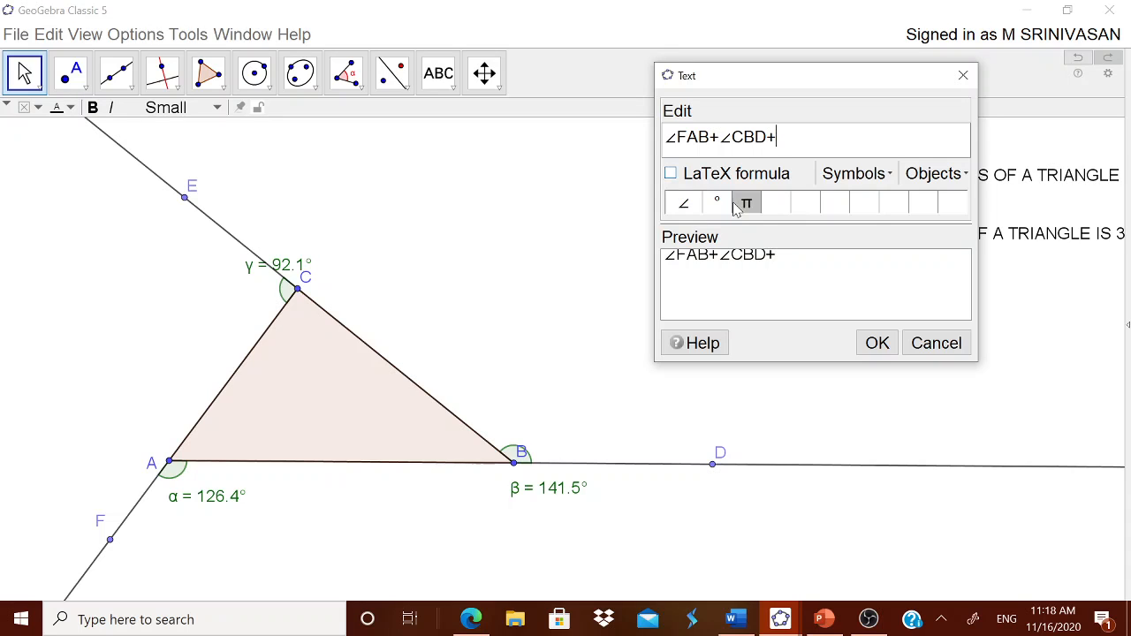
pyautogui.click(683, 207)
pyautogui.write('E')
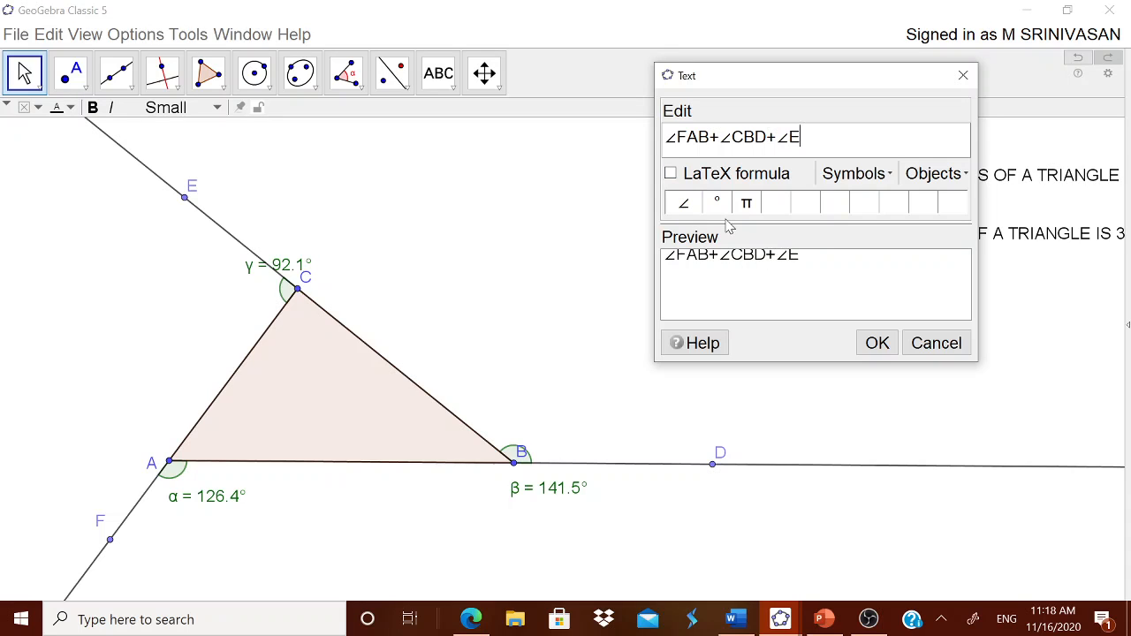
pyautogui.write('CA')
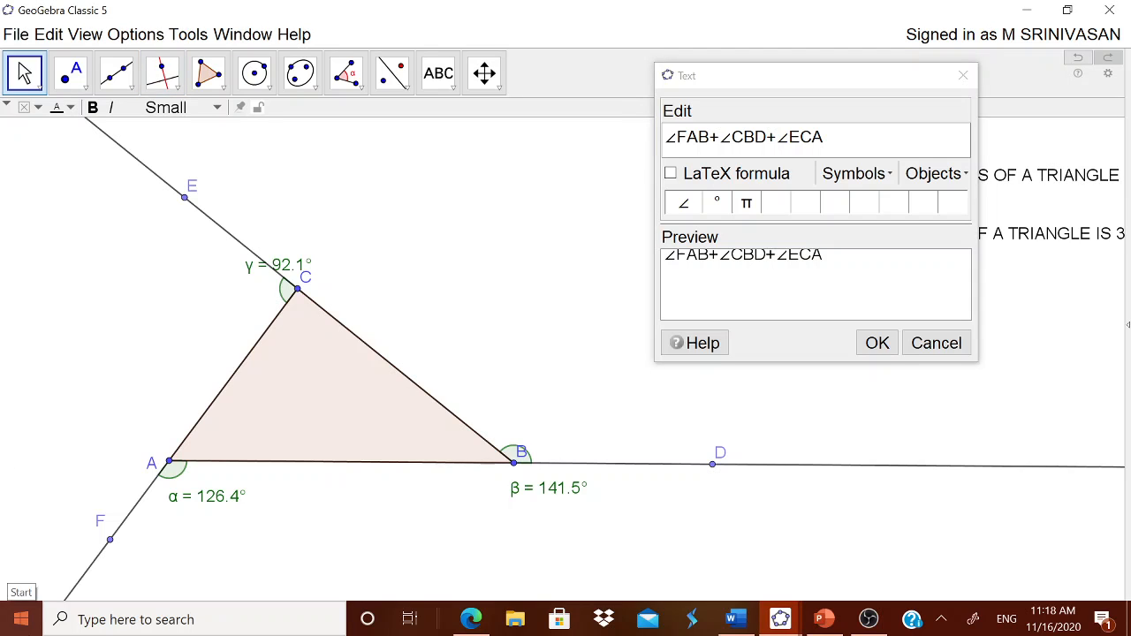
pyautogui.click(831, 128)
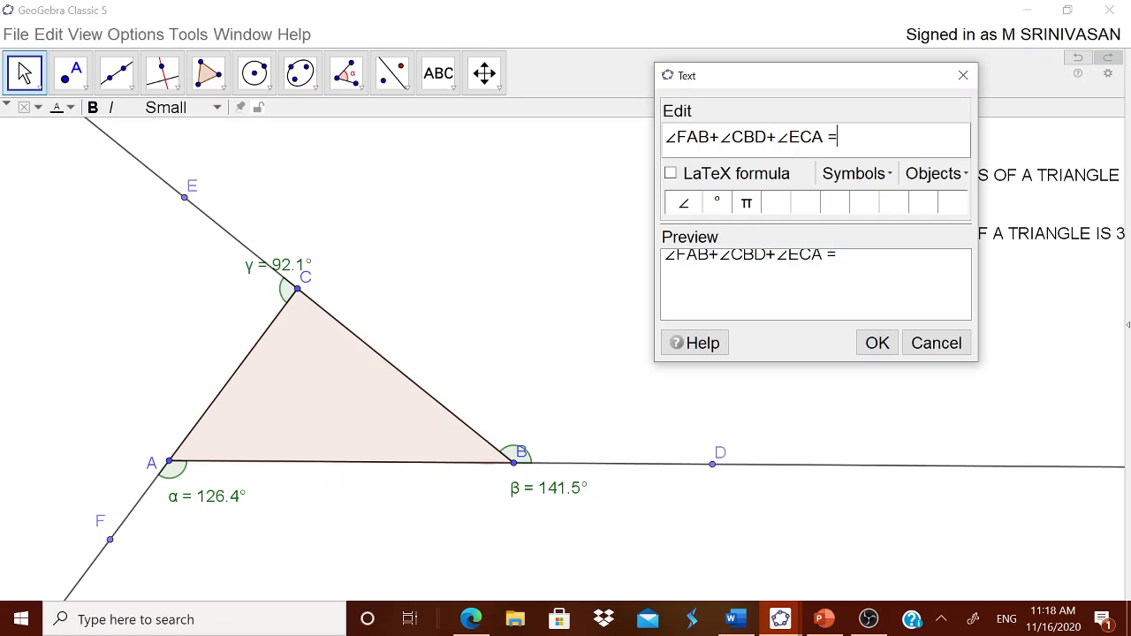
# - Complete the text with the linked object δ and place it below the statement about the sum of exterior angles
pyautogui.click(934, 173)
pyautogui.scroll(-3, 964, 332)
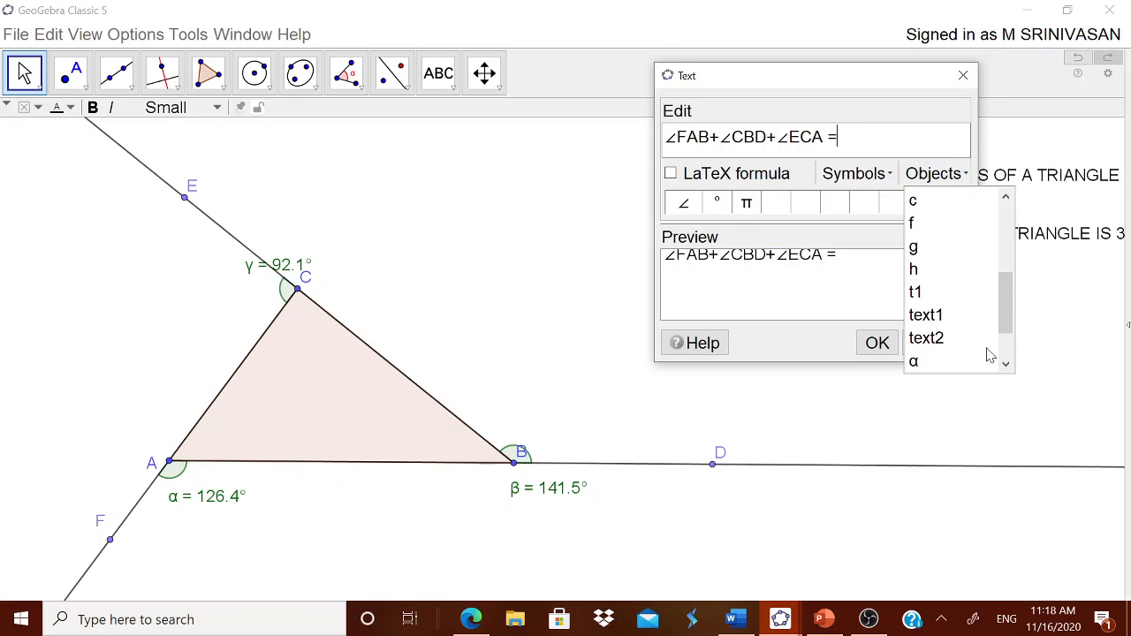
pyautogui.scroll(-1, 952, 347)
pyautogui.click(924, 368)
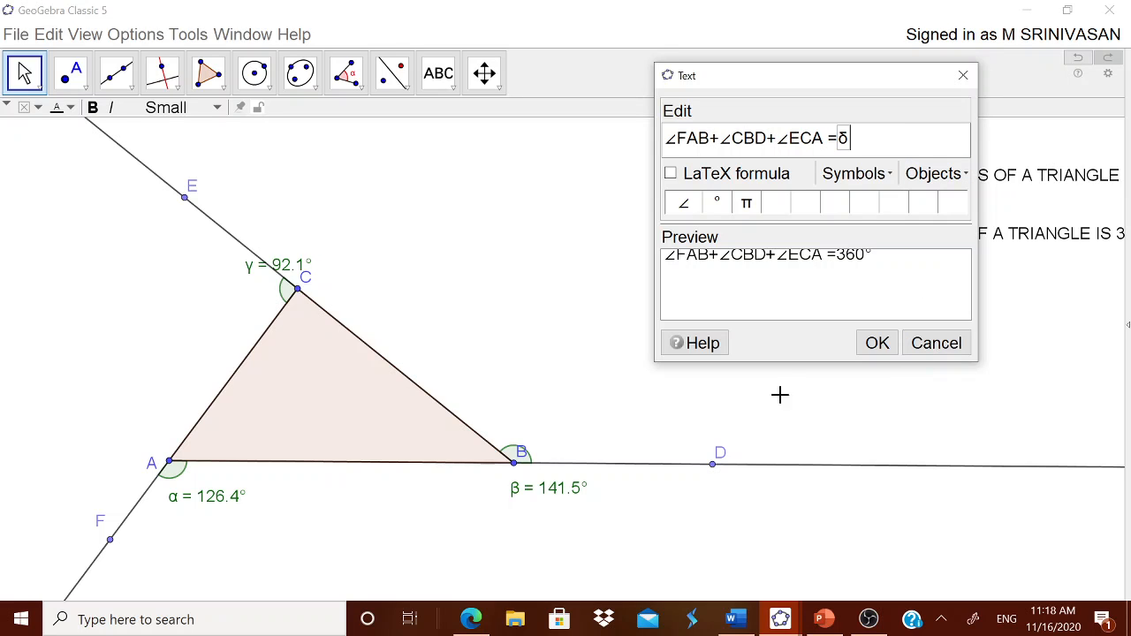
pyautogui.click(875, 344)
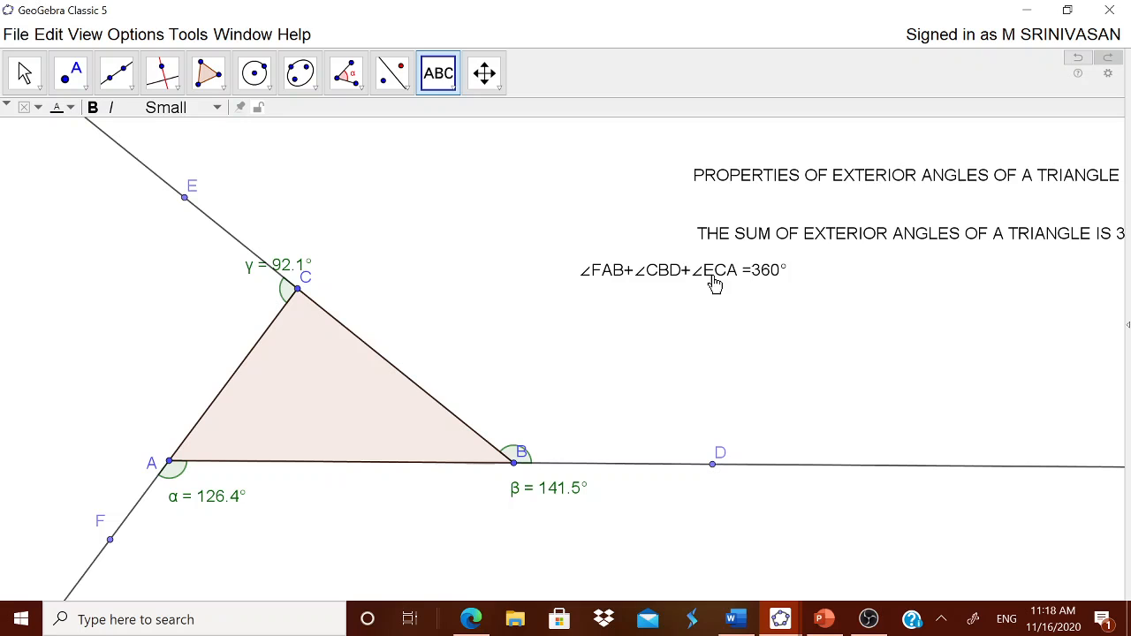
pyautogui.moveTo(716, 283); pyautogui.dragTo(922, 296)
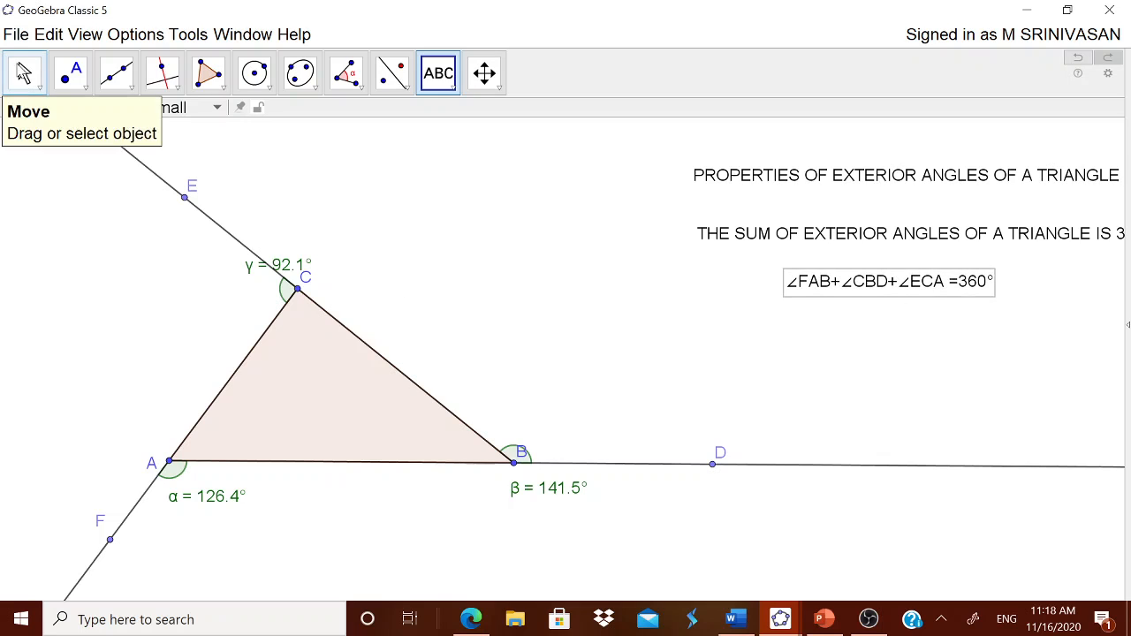
# - Move vertex B outward and slightly downward to test the linked angle-sum text
pyautogui.click(24, 73)
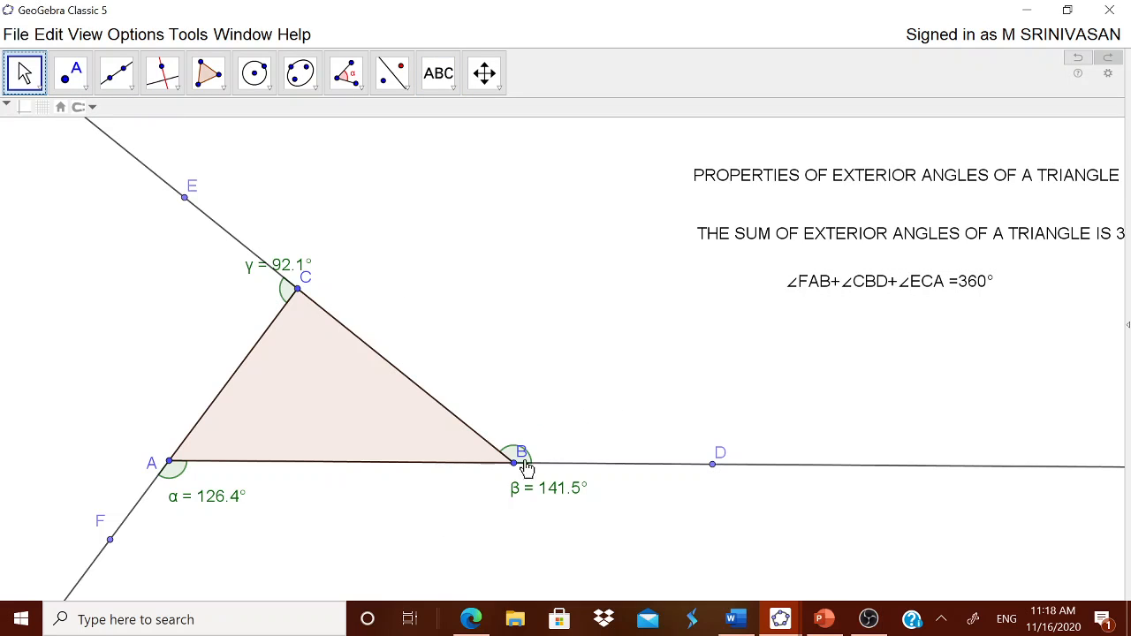
pyautogui.moveTo(522, 465); pyautogui.dragTo(570, 488)
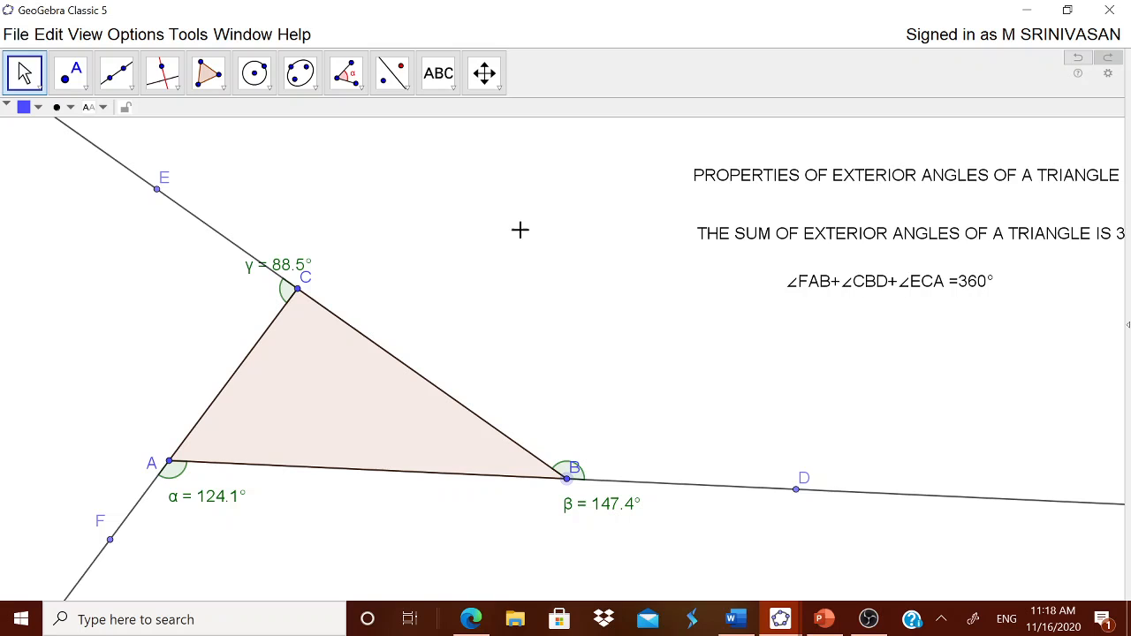
# - Start a second text from the linked angle objects, reading α+β+γ =
pyautogui.click(438, 72)
pyautogui.click(509, 231)
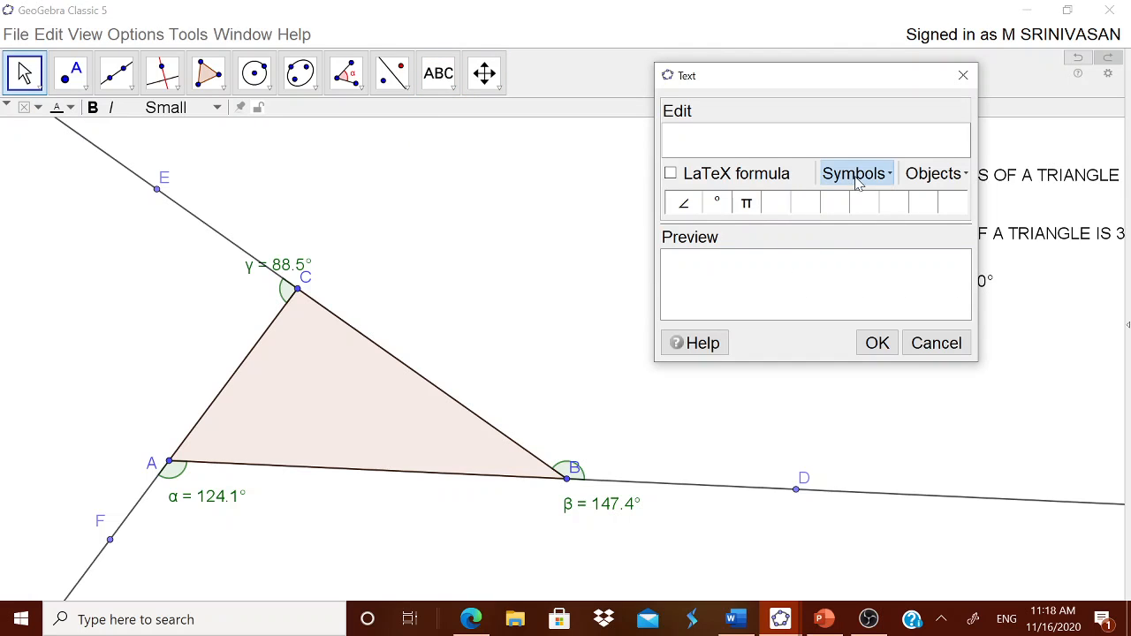
pyautogui.click(919, 174)
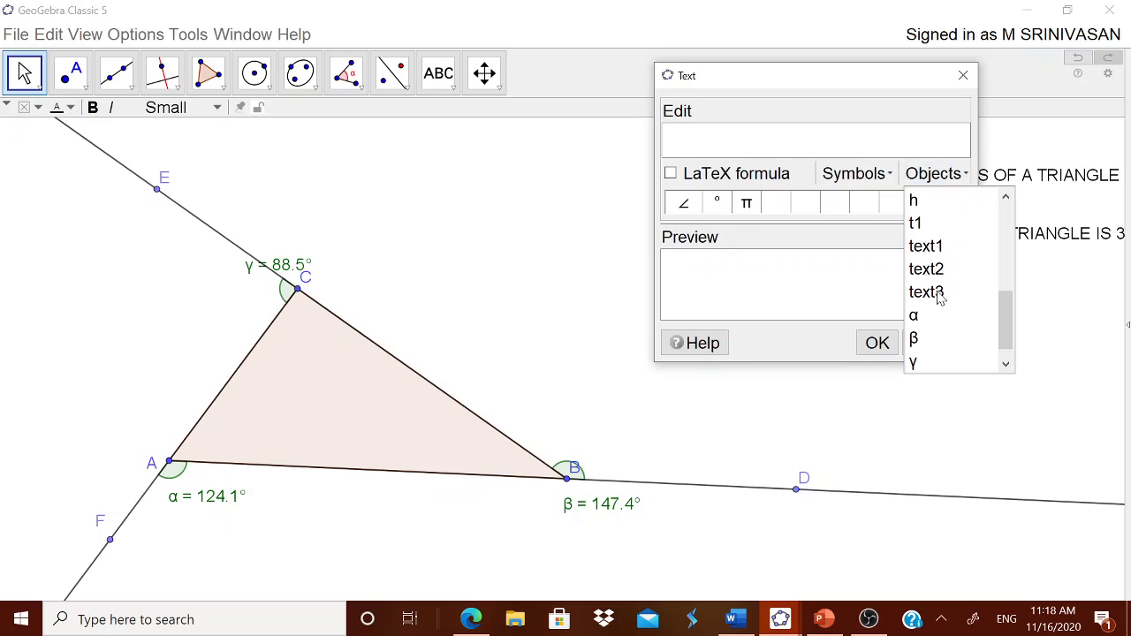
pyautogui.click(918, 324)
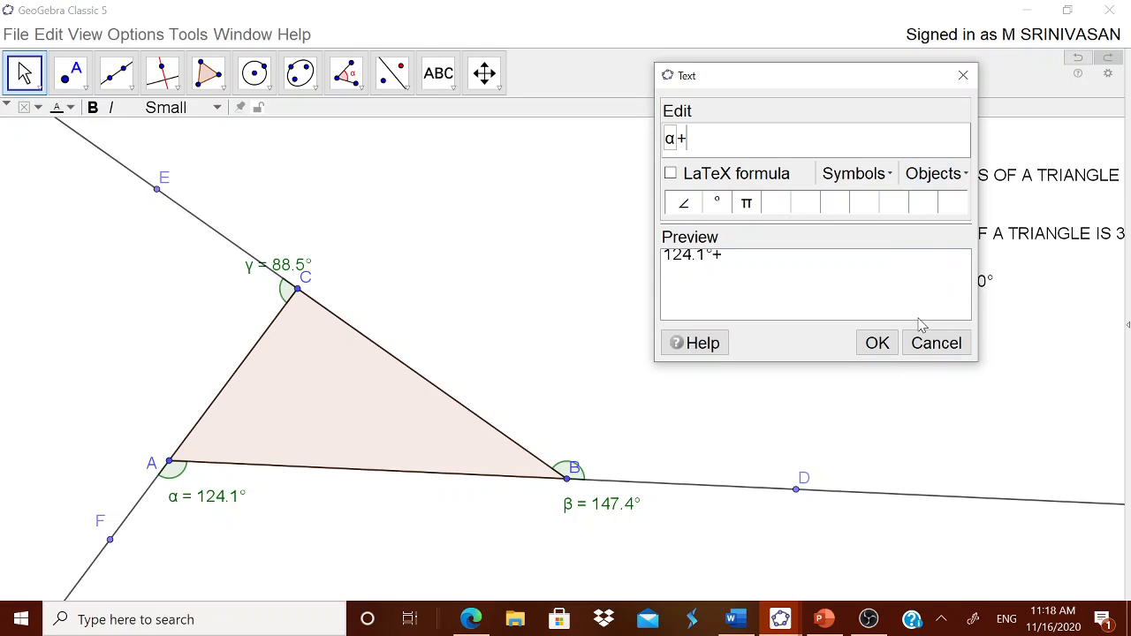
pyautogui.click(935, 173)
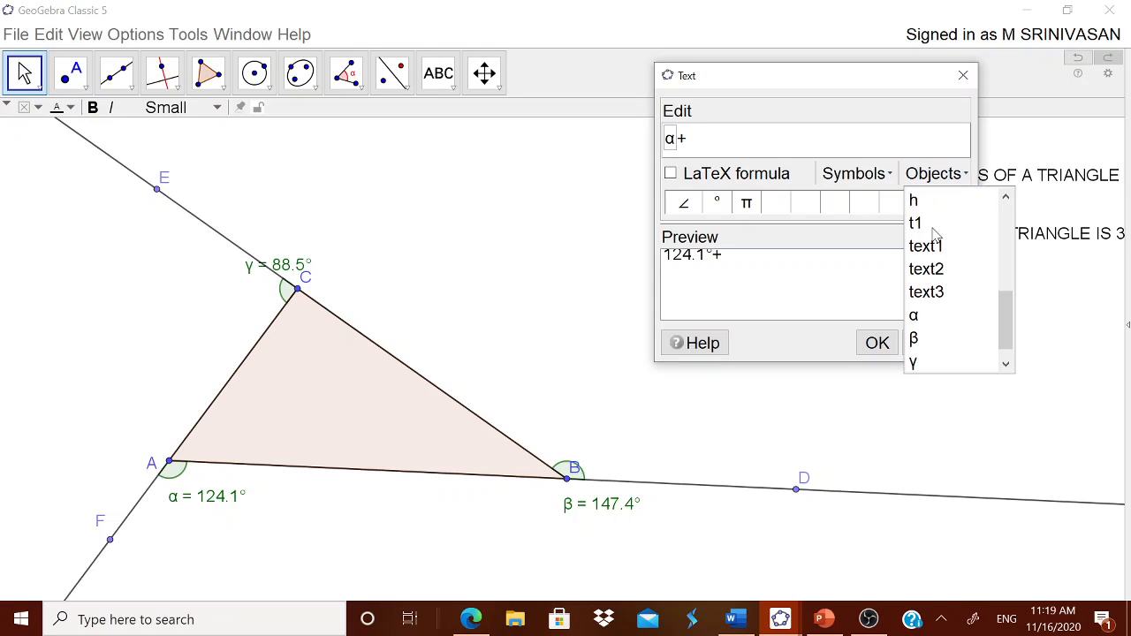
pyautogui.click(917, 340)
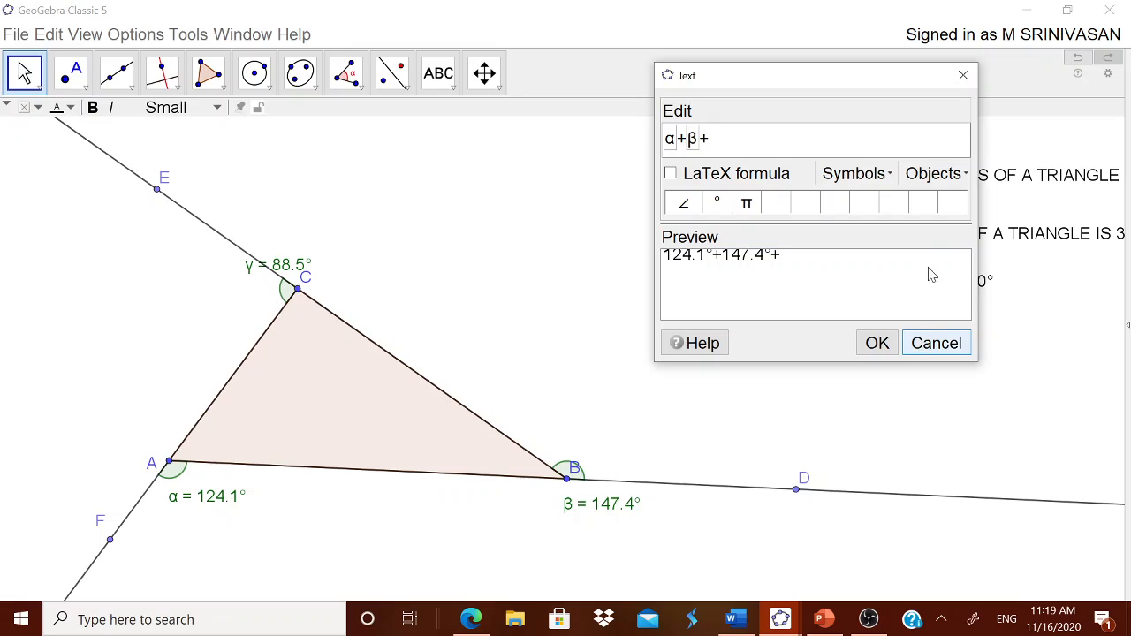
pyautogui.click(935, 173)
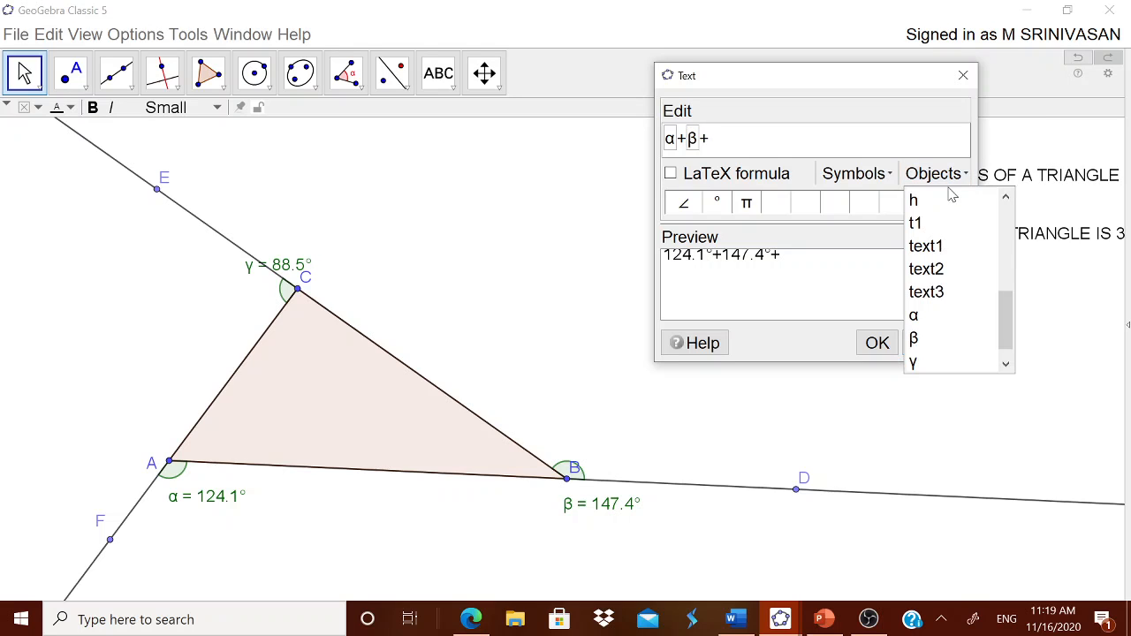
pyautogui.click(930, 364)
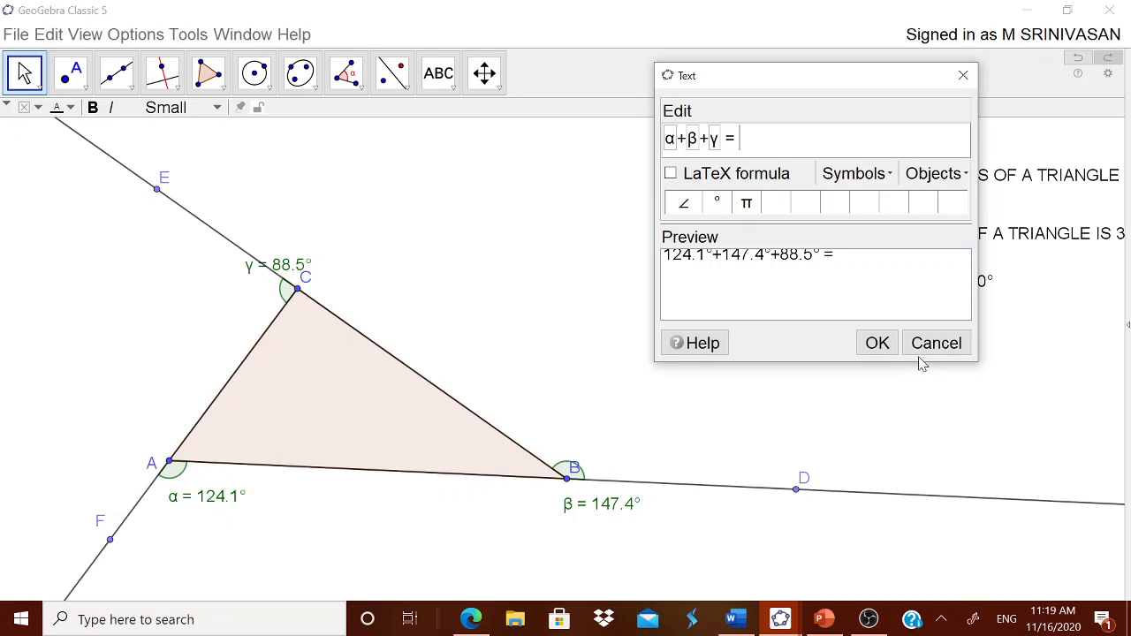
# - Finish the second text with the linked object δ and place it below the ∠FAB+∠CBD+∠ECA line
pyautogui.click(935, 173)
pyautogui.scroll(-1, 940, 278)
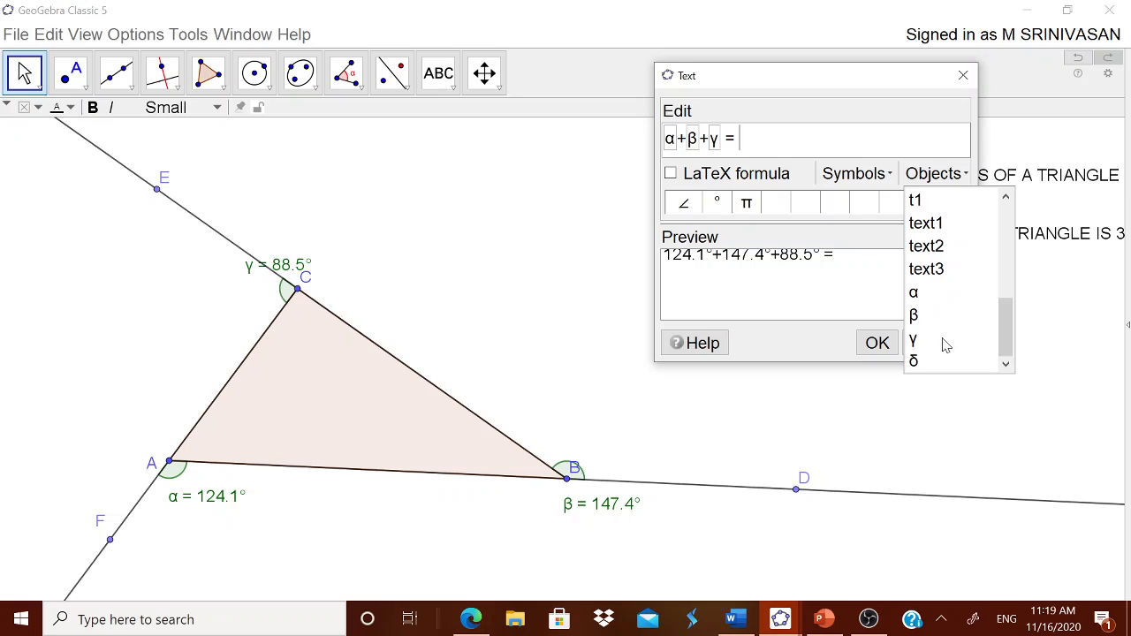
pyautogui.click(937, 361)
pyautogui.click(891, 346)
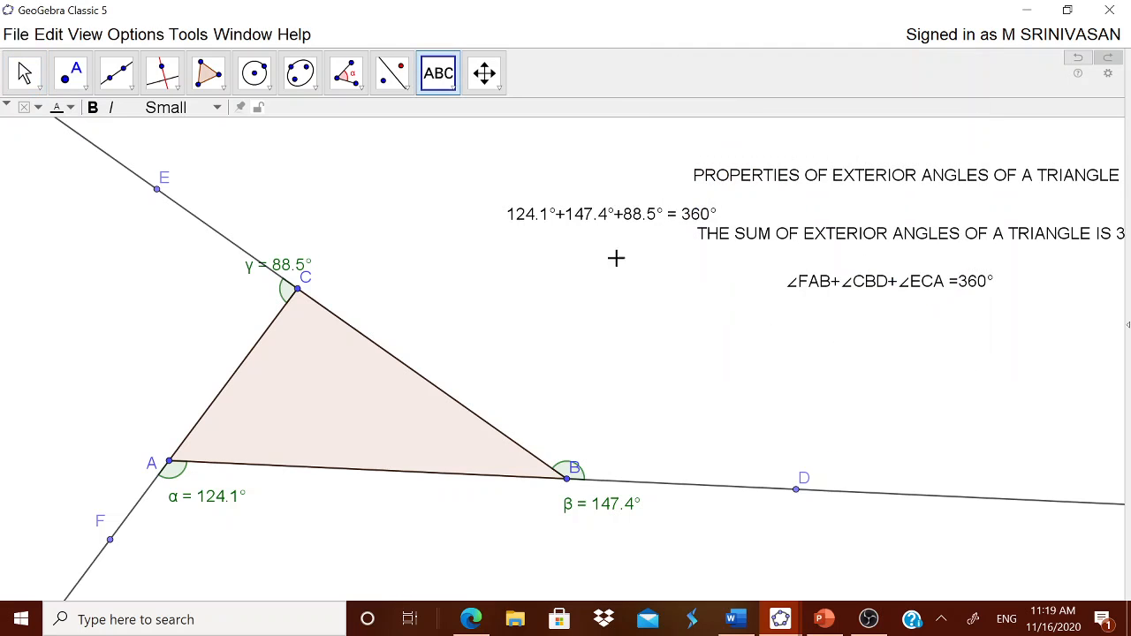
pyautogui.moveTo(551, 218); pyautogui.dragTo(822, 334)
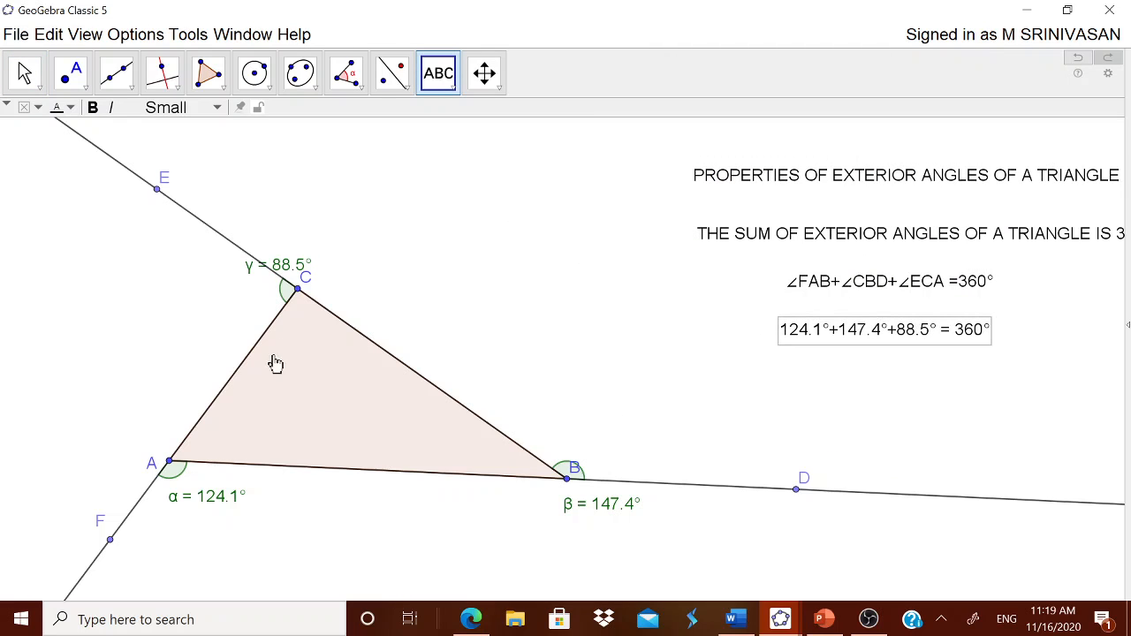
pyautogui.click(164, 466)
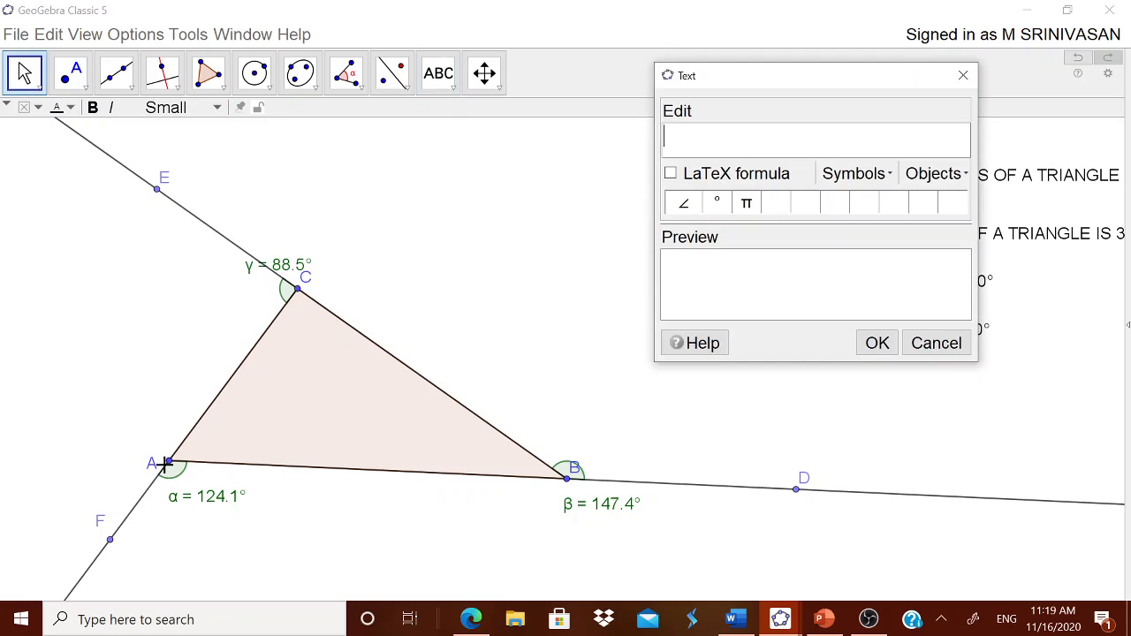
pyautogui.press('Escape')
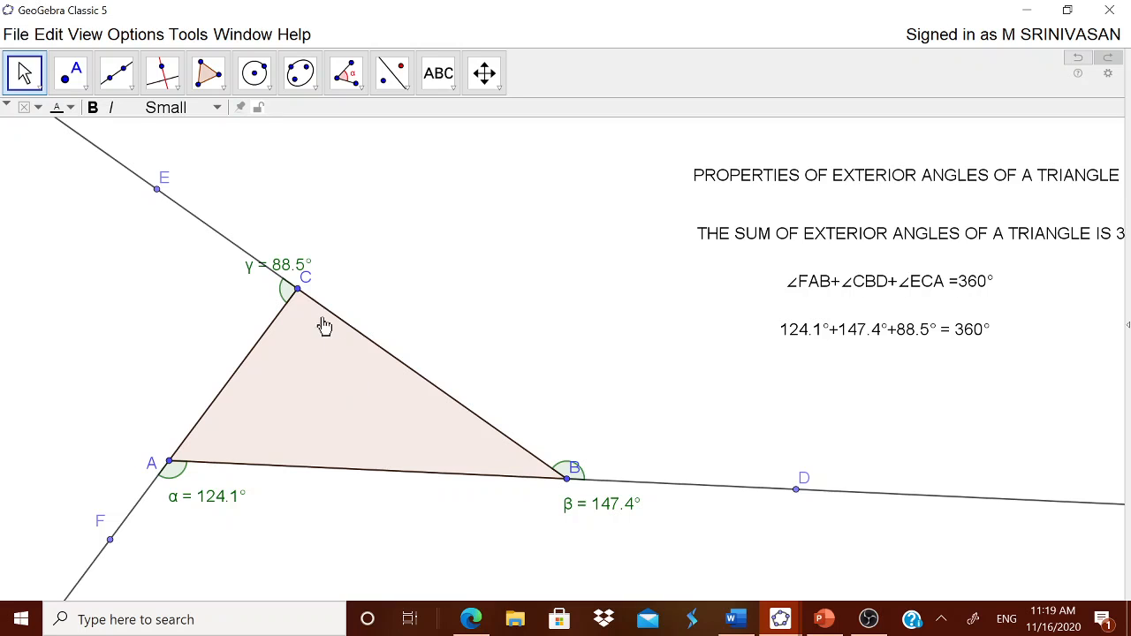
pyautogui.click(373, 262)
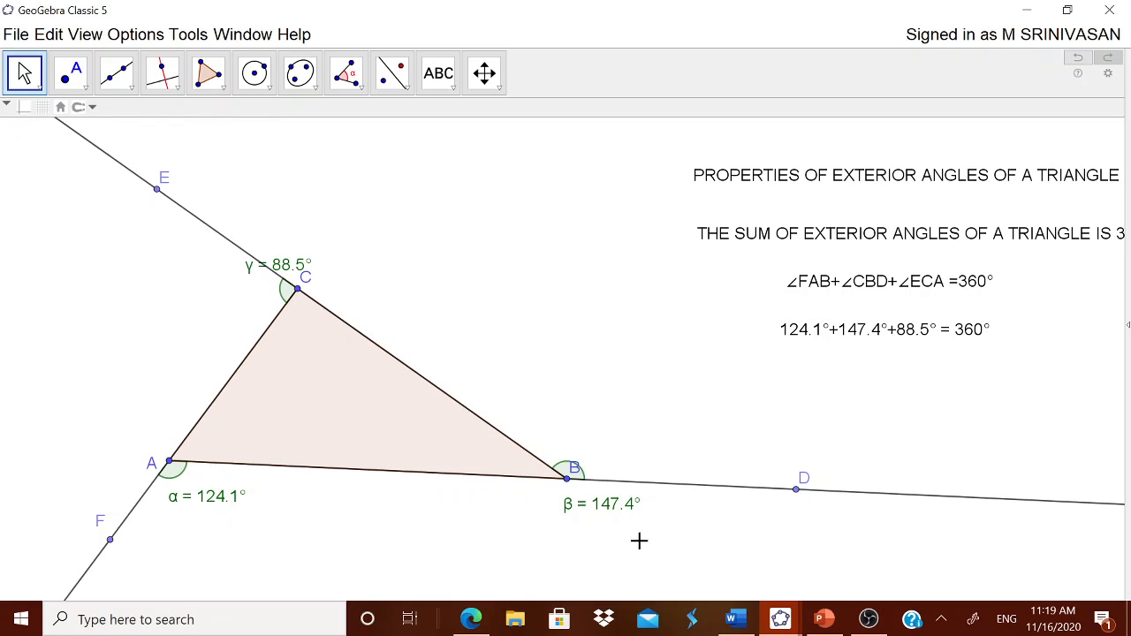
# - Move vertex B upward until side AB is horizontal to test the linked angle texts
pyautogui.moveTo(567, 478)
pyautogui.mouseDown()
pyautogui.moveTo(652, 436)
pyautogui.moveTo(652, 469)
pyautogui.moveTo(598, 418)
pyautogui.moveTo(566, 466)
pyautogui.mouseUp()
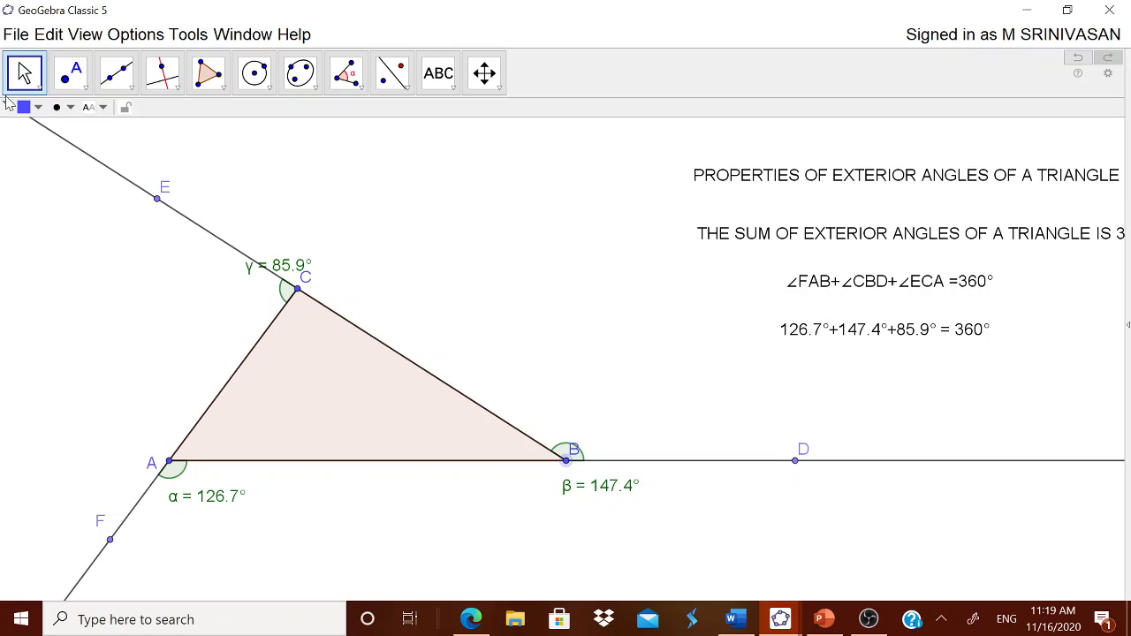
pyautogui.click(24, 76)
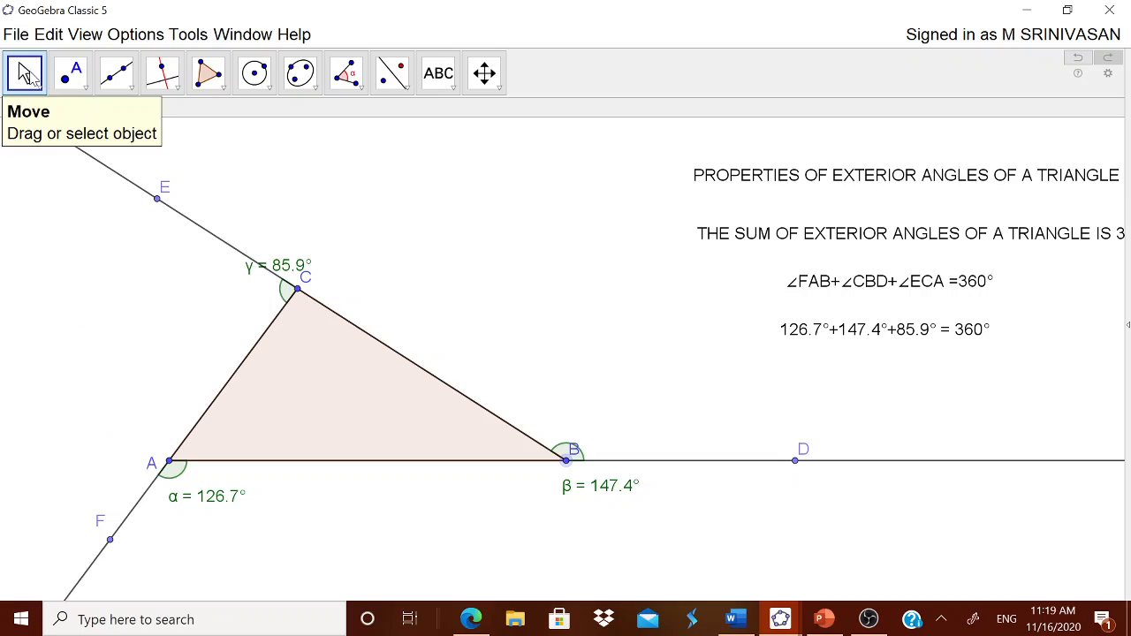
pyautogui.rightClick(799, 575)
pyautogui.rightClick(995, 566)
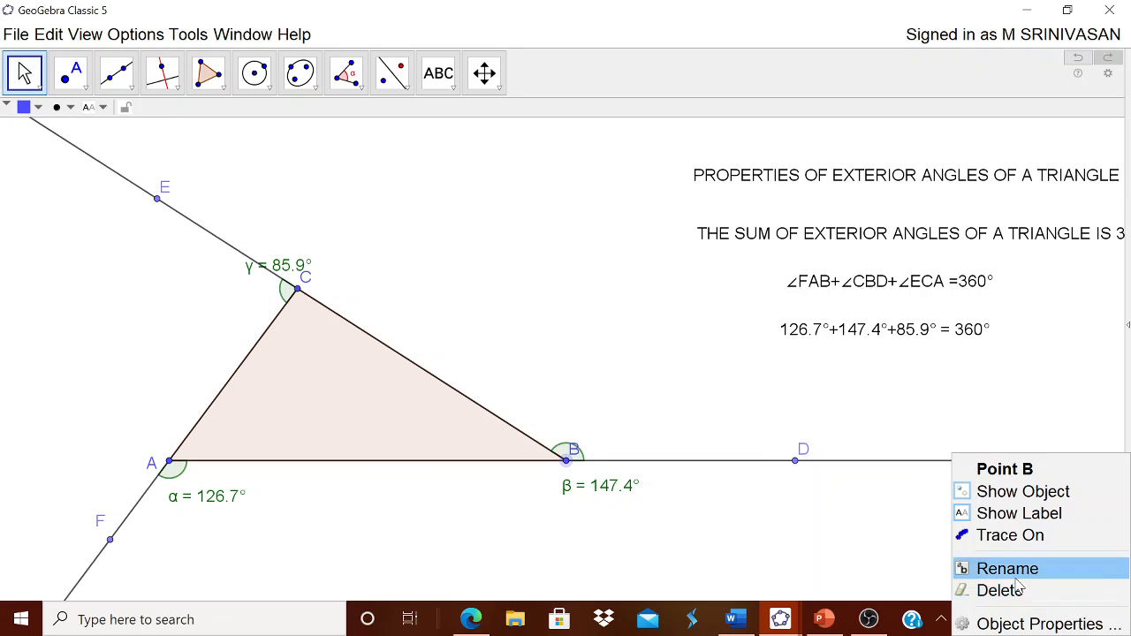
pyautogui.rightClick(931, 594)
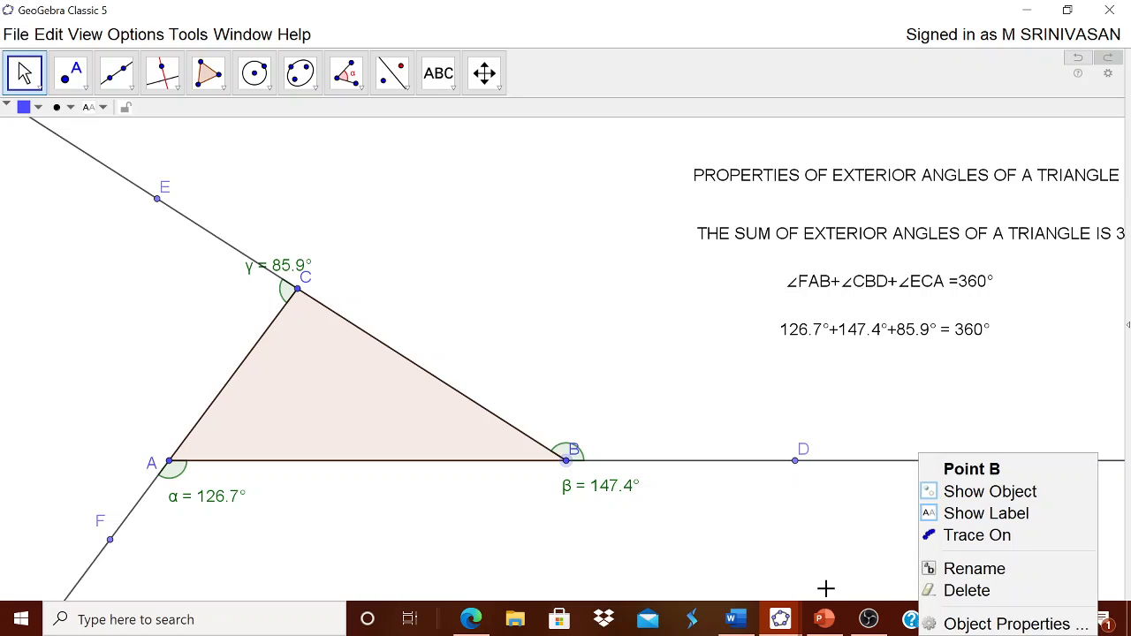
pyautogui.rightClick(796, 585)
pyautogui.rightClick(599, 577)
pyautogui.rightClick(383, 579)
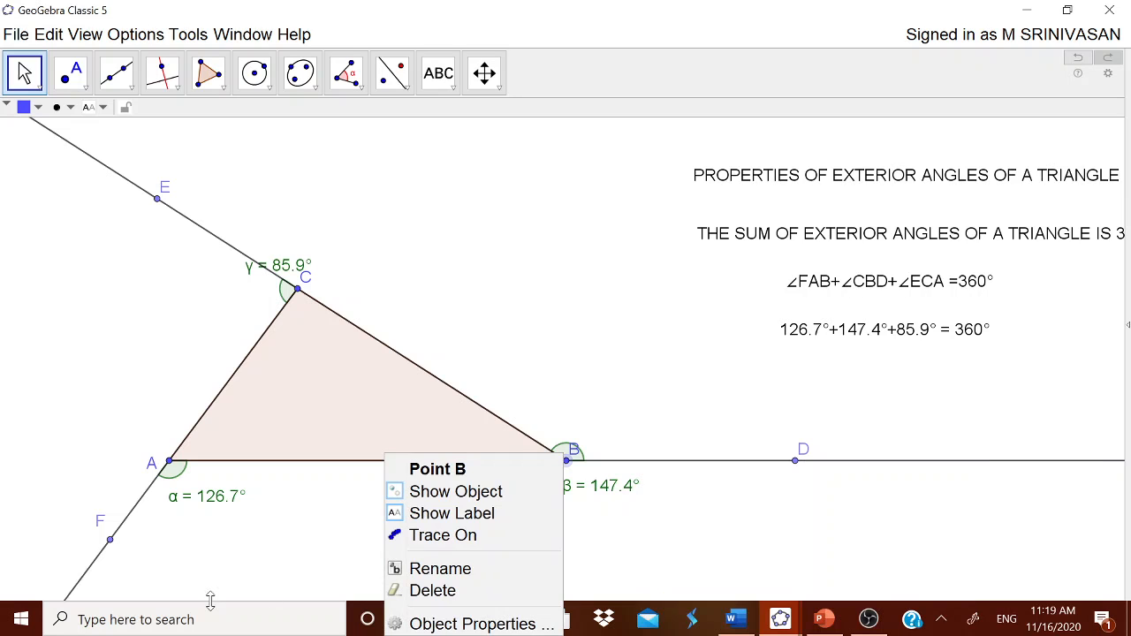
pyautogui.rightClick(138, 590)
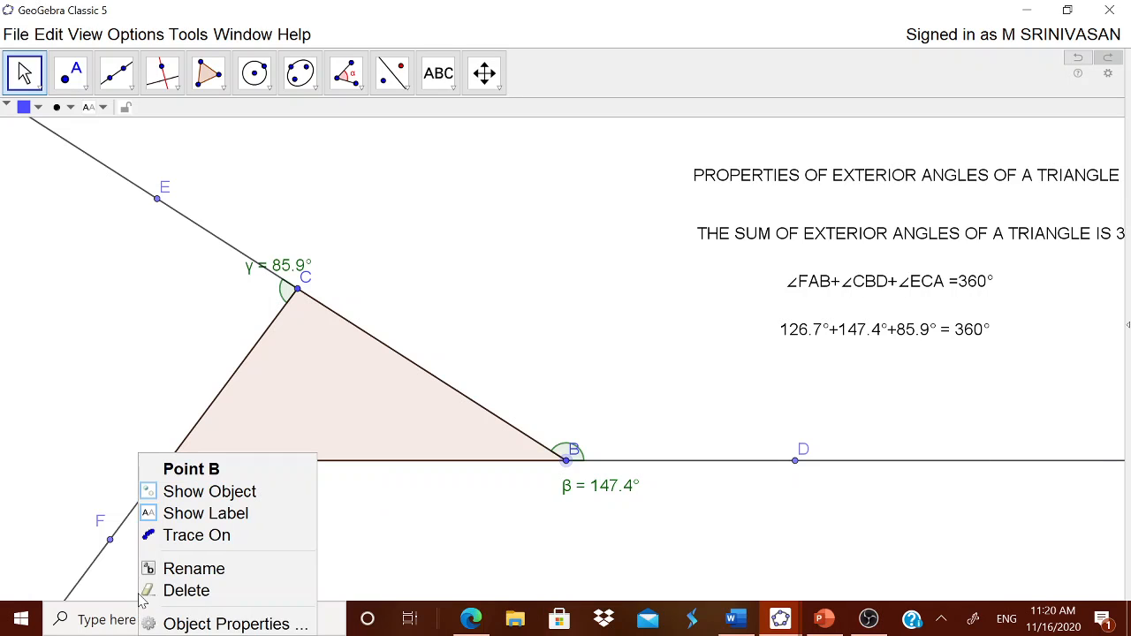
pyautogui.rightClick(902, 615)
pyautogui.click(711, 543)
pyautogui.rightClick(710, 543)
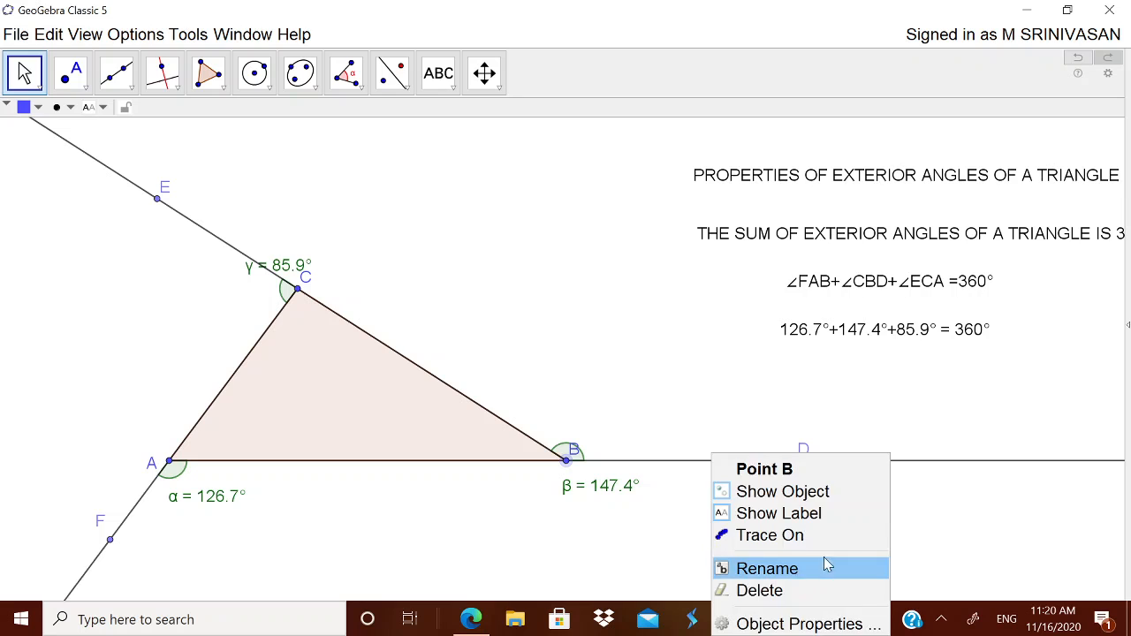
pyautogui.rightClick(952, 536)
pyautogui.rightClick(907, 551)
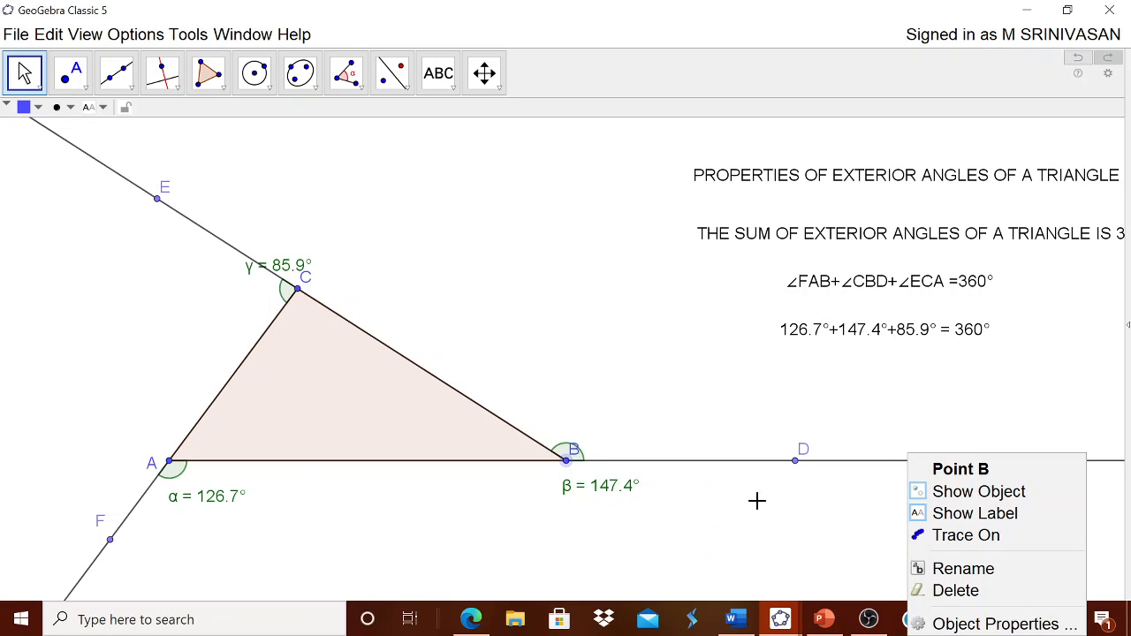
pyautogui.click(437, 385)
pyautogui.click(26, 71)
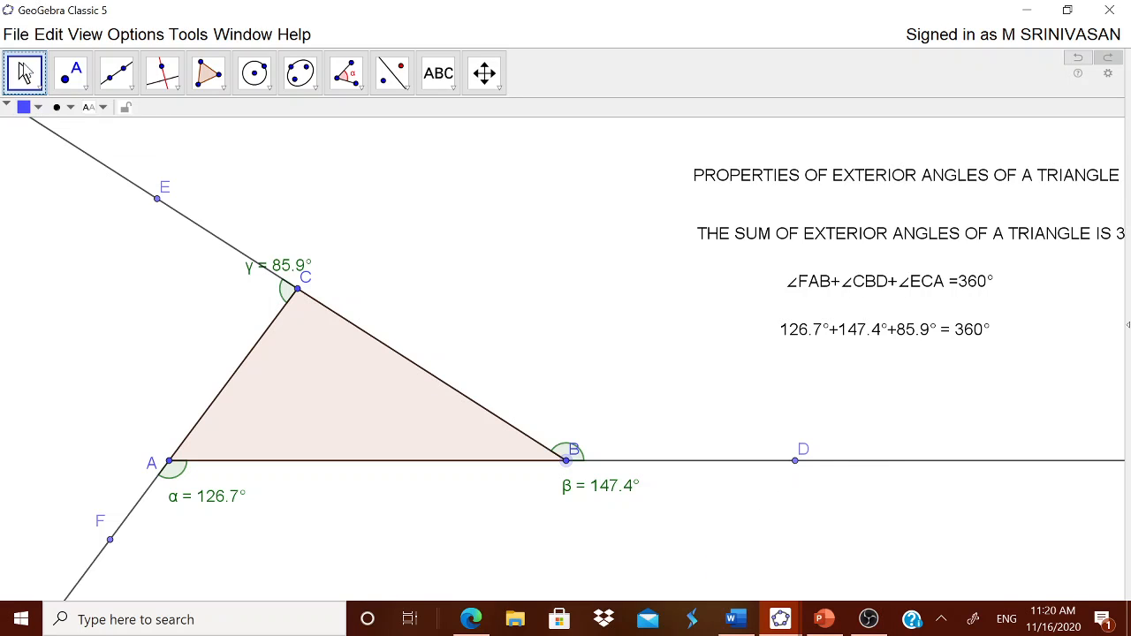
pyautogui.rightClick(658, 410)
pyautogui.rightClick(962, 469)
pyautogui.rightClick(922, 540)
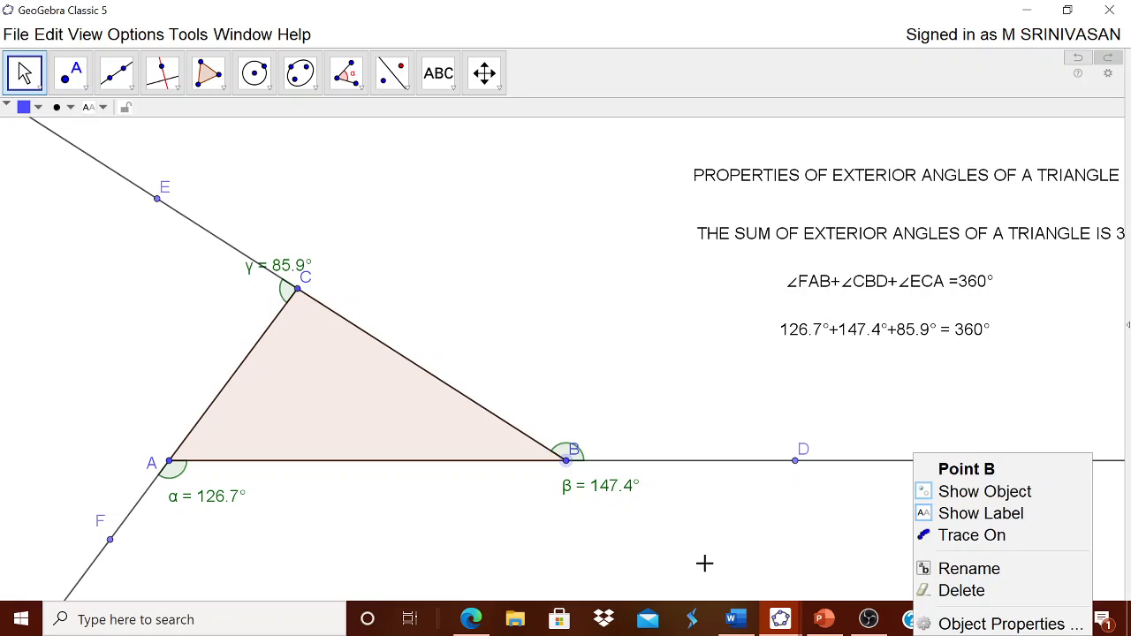
pyautogui.rightClick(682, 564)
pyautogui.rightClick(395, 552)
pyautogui.rightClick(394, 551)
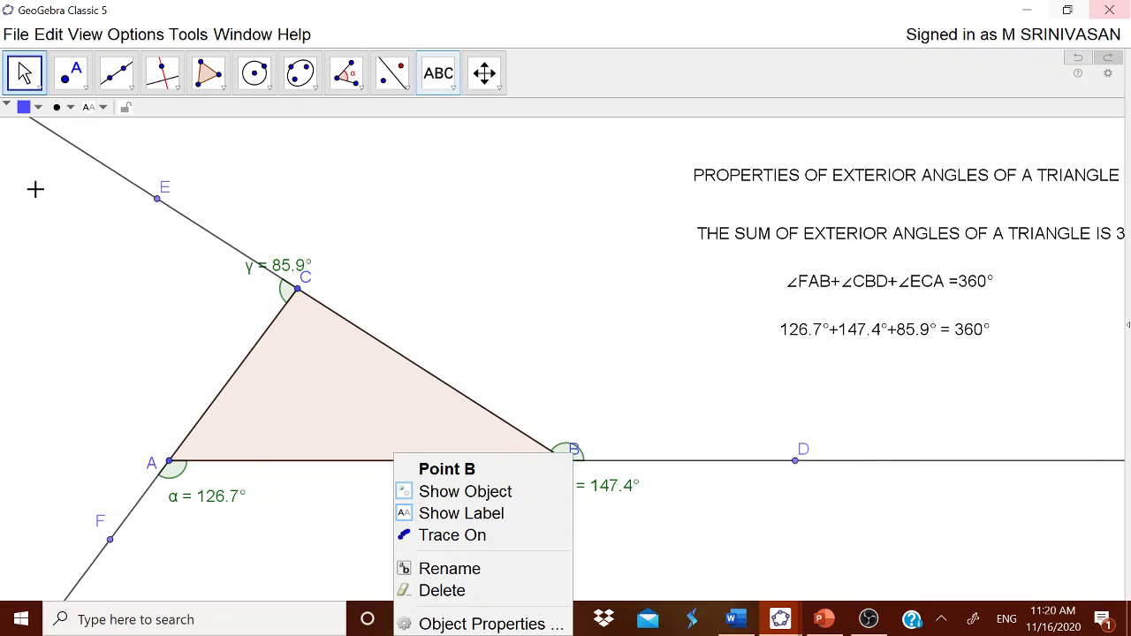
pyautogui.click(8, 253)
pyautogui.rightClick(7, 254)
pyautogui.rightClick(495, 267)
pyautogui.click(599, 192)
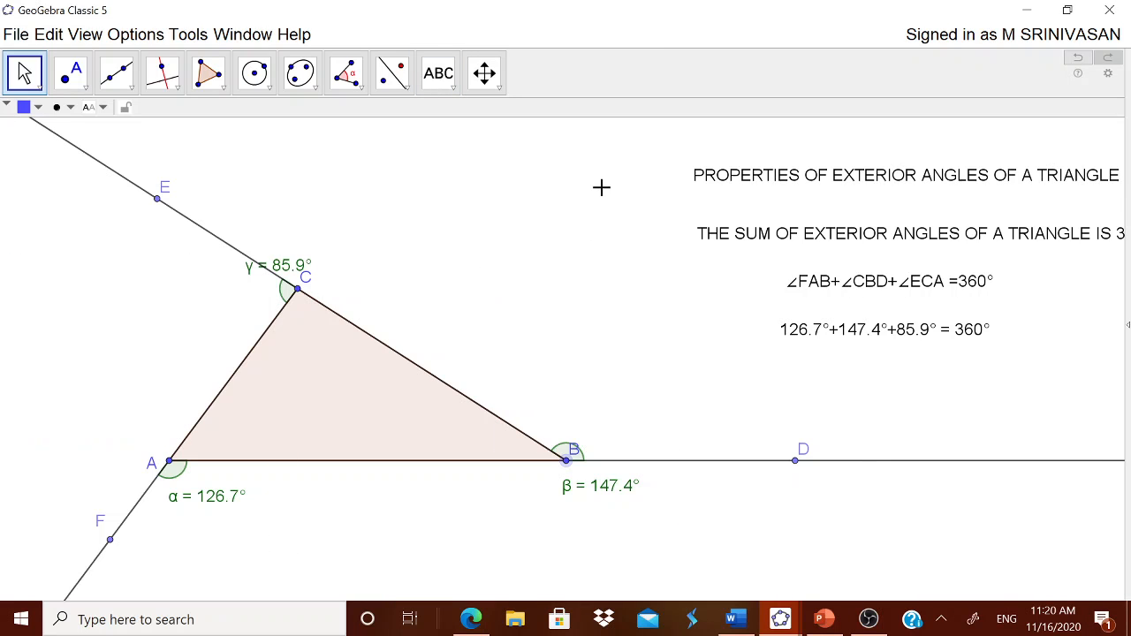
pyautogui.rightClick(601, 186)
pyautogui.rightClick(1029, 567)
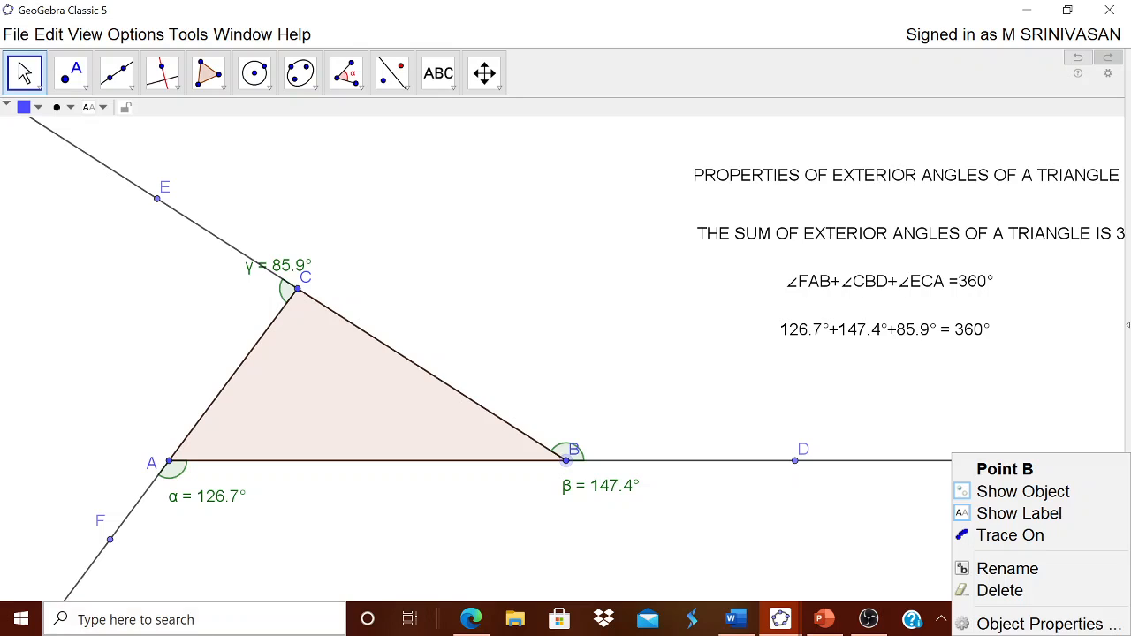
pyautogui.rightClick(230, 619)
# - Deselect point B and show the construction's Navigation Bar in the graphics view
pyautogui.click(658, 539)
pyautogui.rightClick(715, 536)
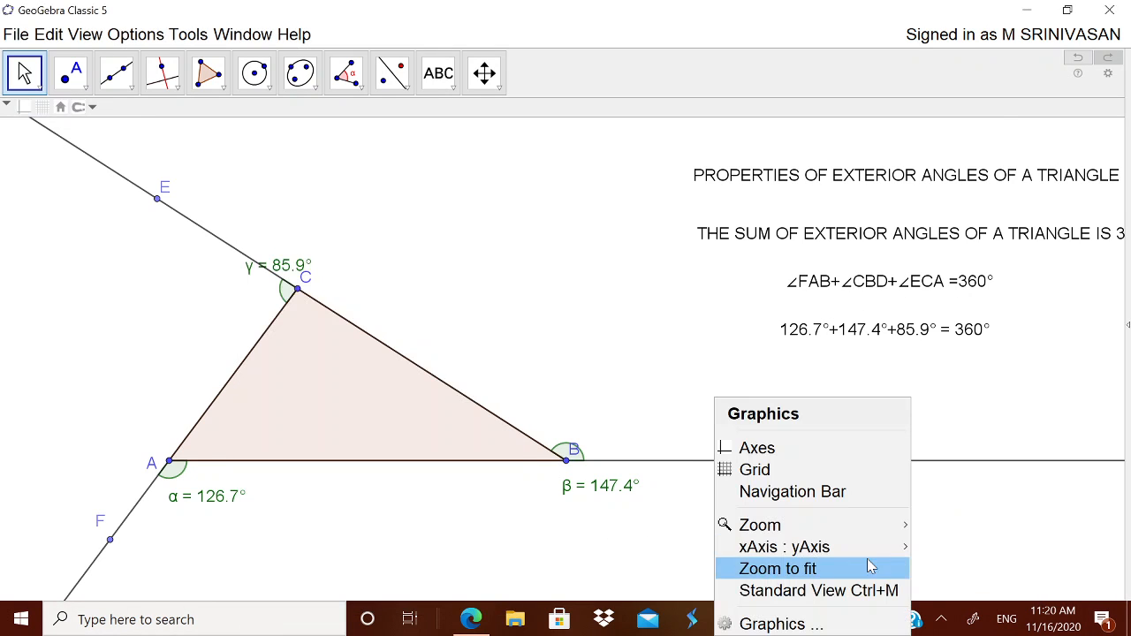
pyautogui.click(818, 492)
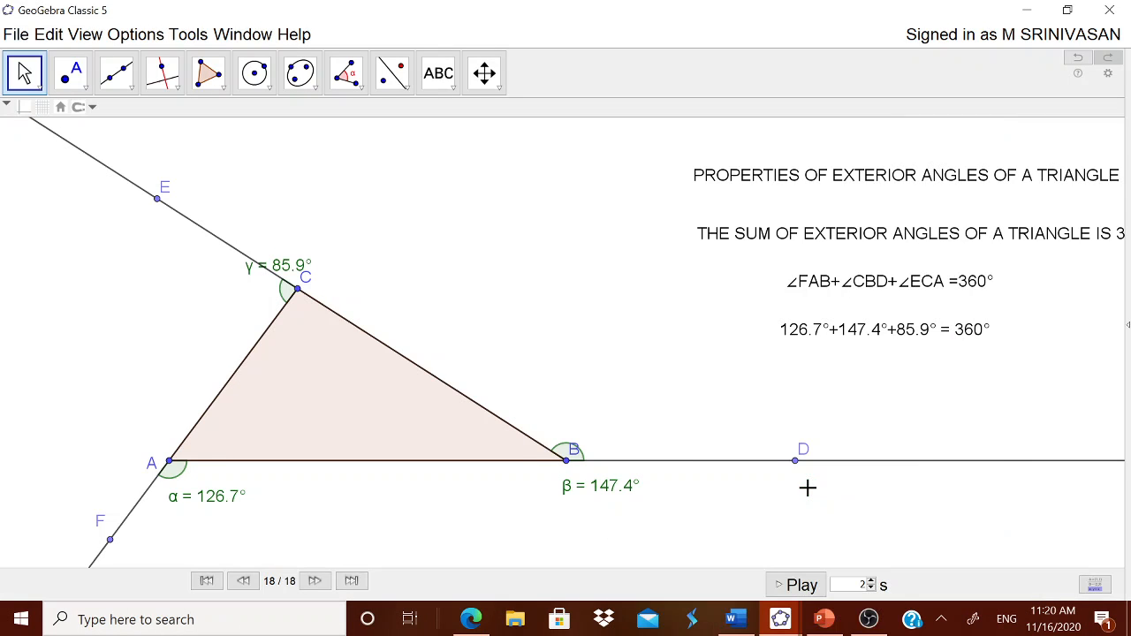
# - Replay the construction from its first step to step 2 and move the sum-of-exterior-angles statement slightly up, closer to the title
pyautogui.click(207, 580)
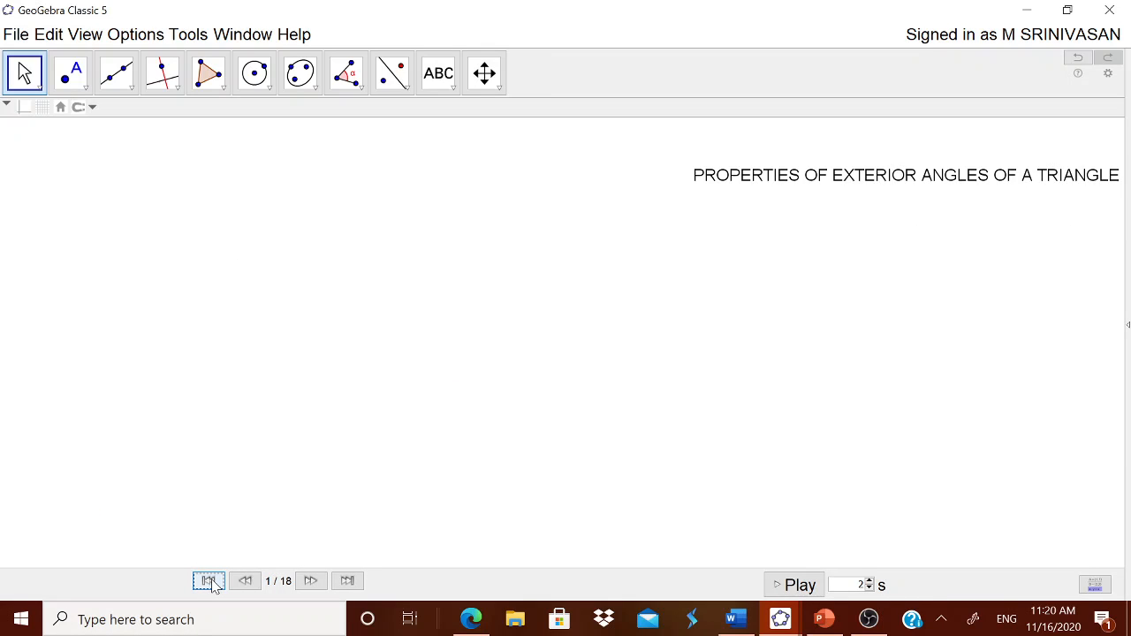
pyautogui.click(311, 581)
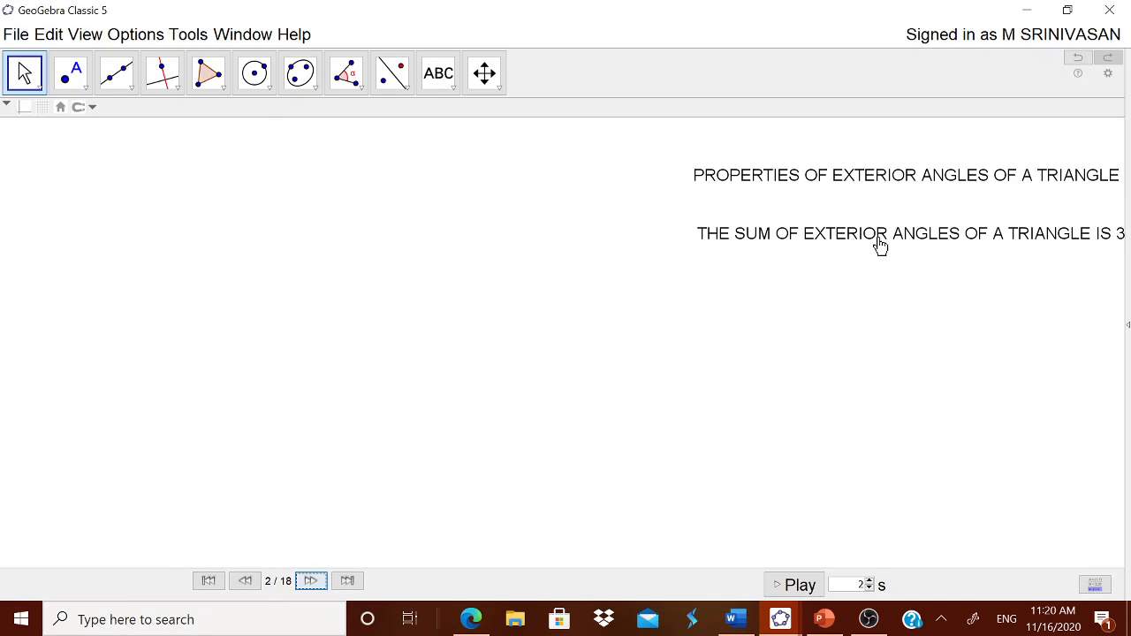
pyautogui.moveTo(881, 239)
pyautogui.mouseDown()
pyautogui.moveTo(801, 233)
pyautogui.moveTo(881, 218)
pyautogui.mouseUp()
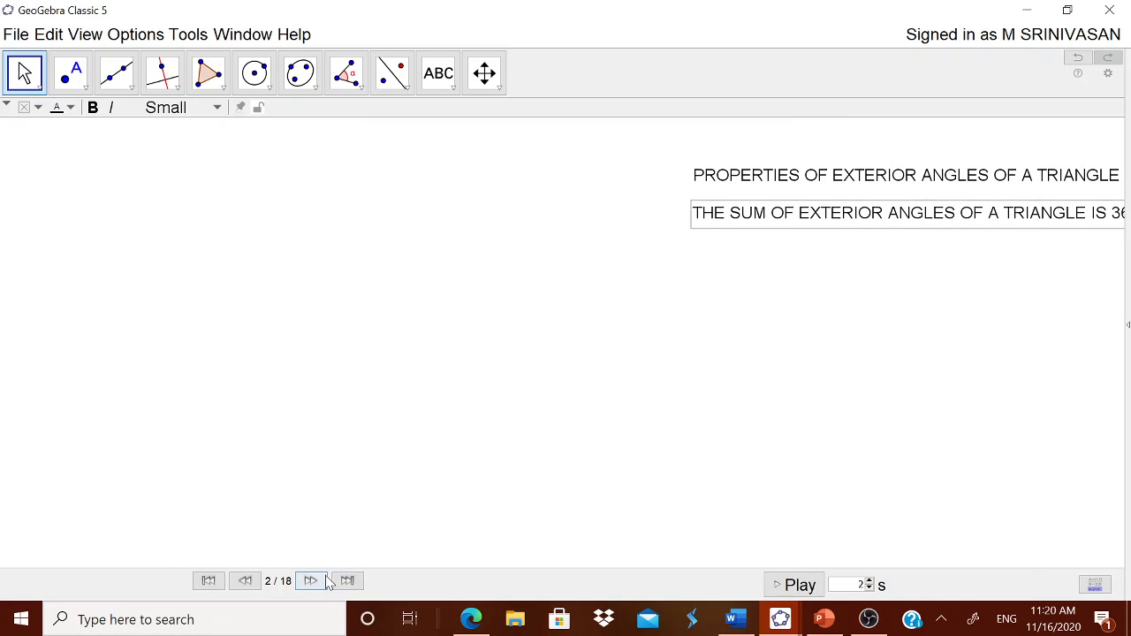